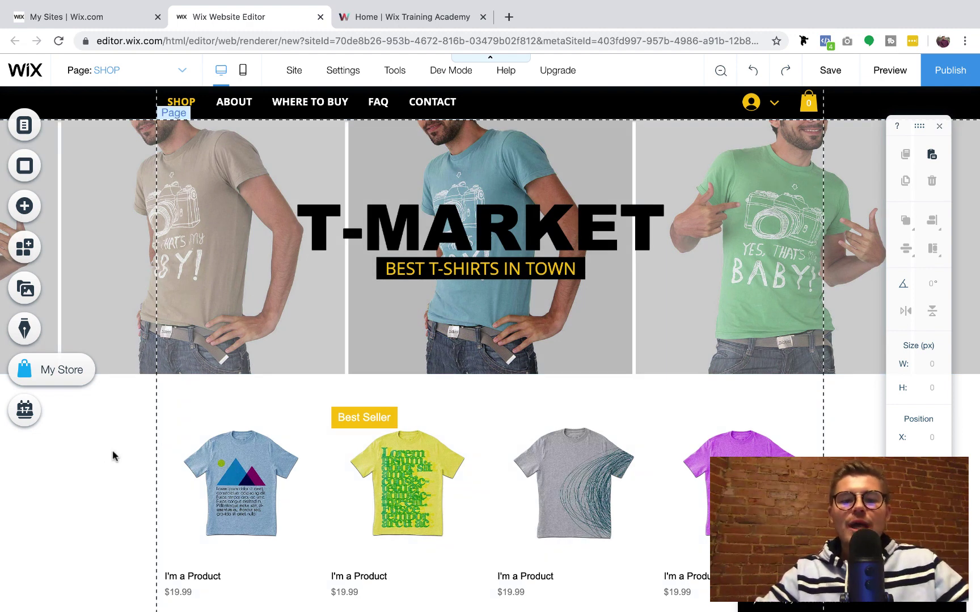
# Open the shop page's product gallery settings, then close them again.
pyautogui.click(269, 451)
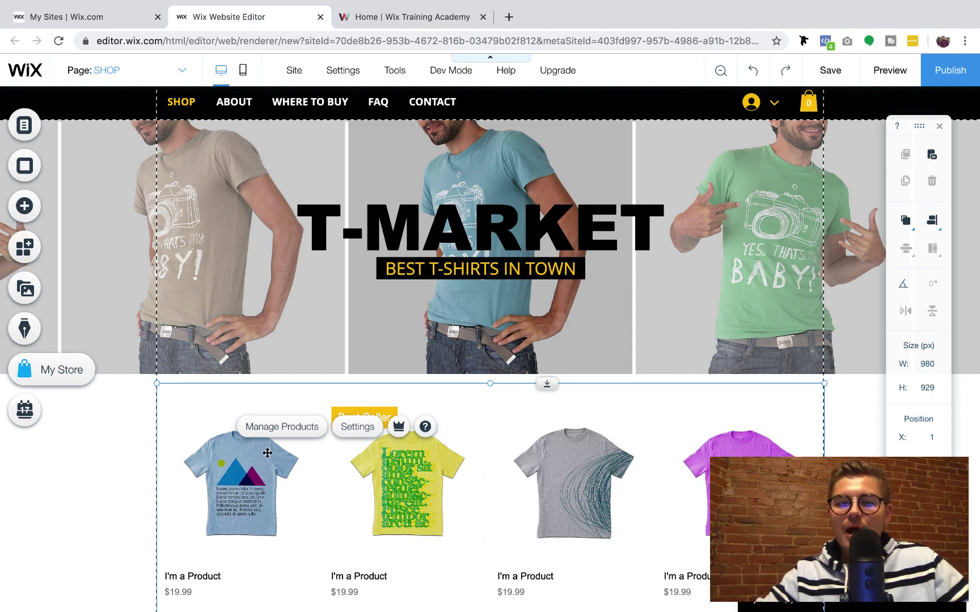
pyautogui.click(354, 428)
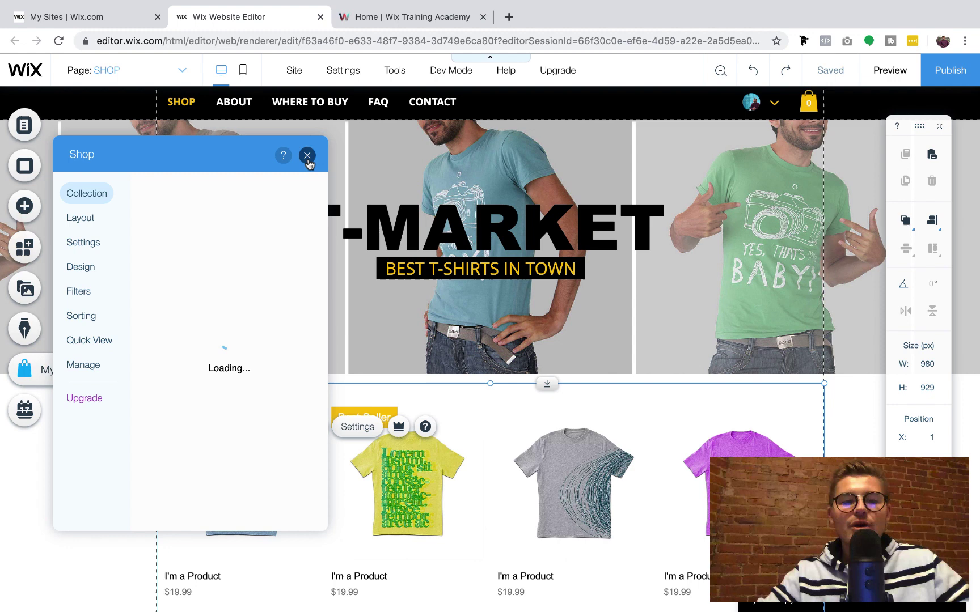
pyautogui.click(307, 156)
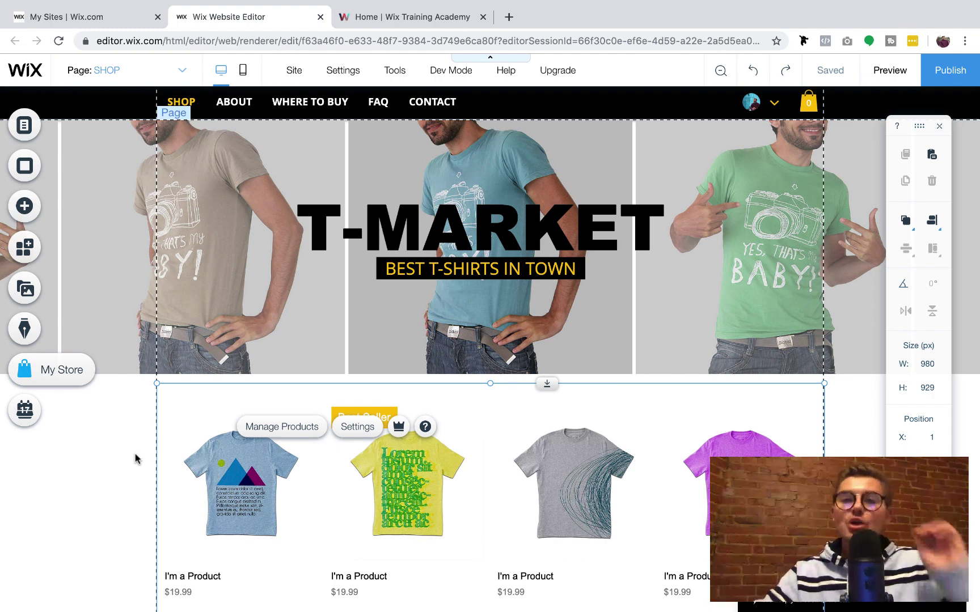
# Search the App Market for 'printful', add the Printful app, and allow its permissions.
pyautogui.click(25, 248)
pyautogui.click(652, 173)
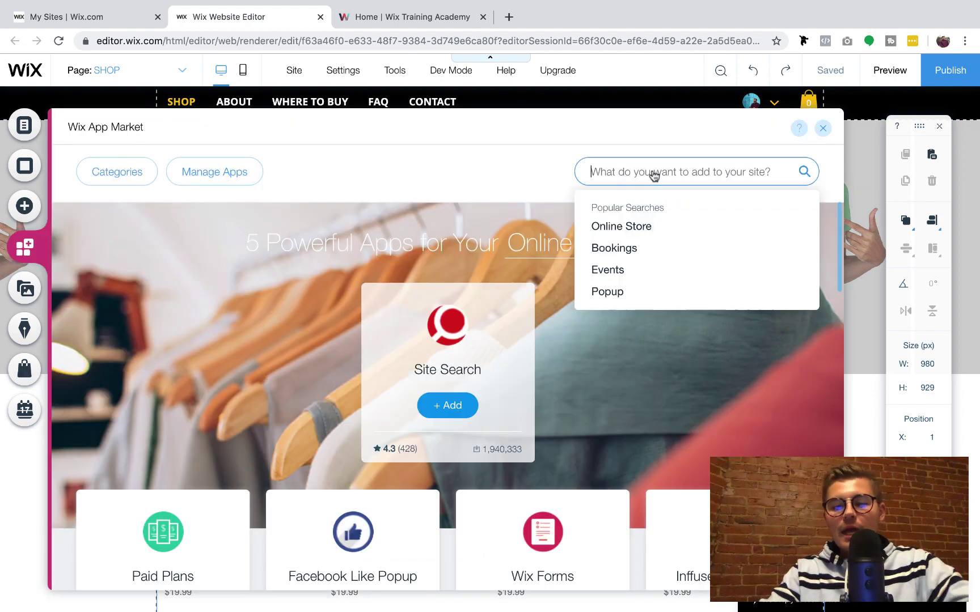
pyautogui.write('printful')
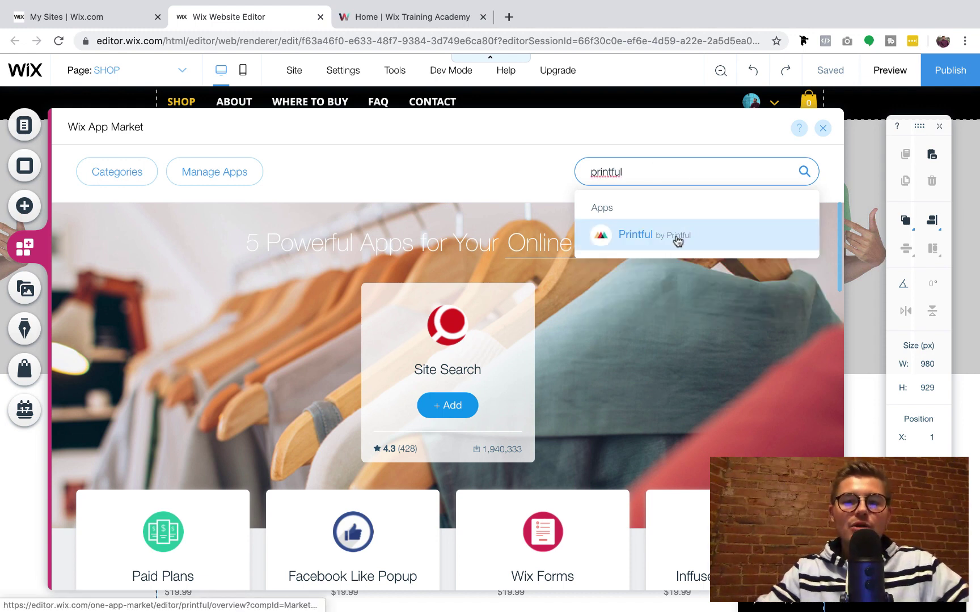
pyautogui.click(677, 240)
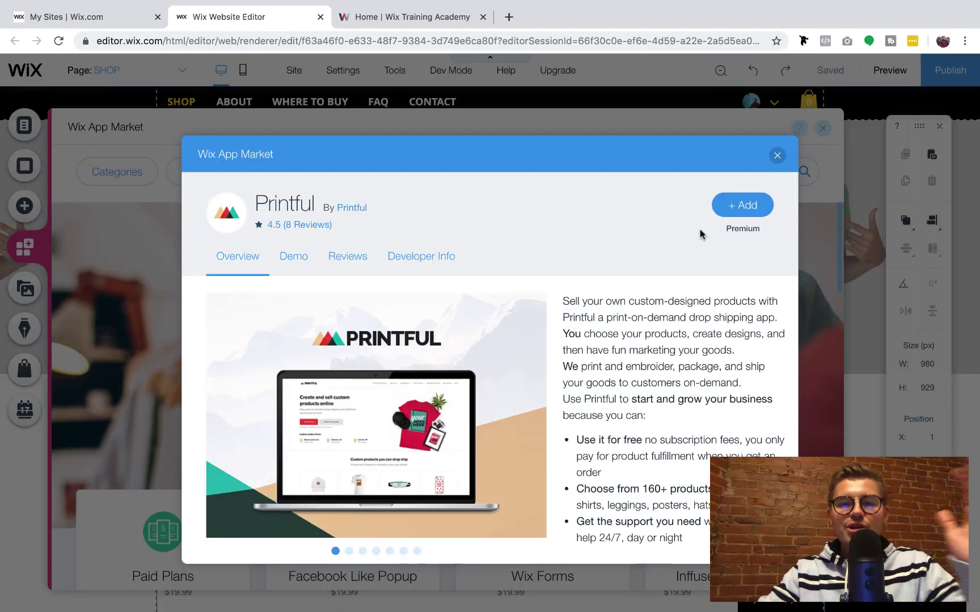
pyautogui.click(739, 205)
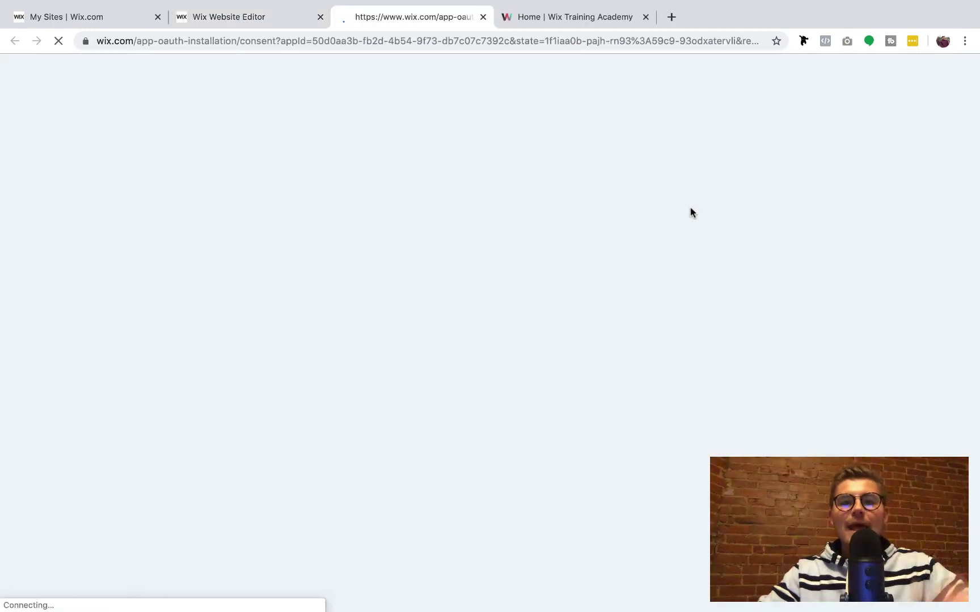
pyautogui.scroll(-2, 205, 228)
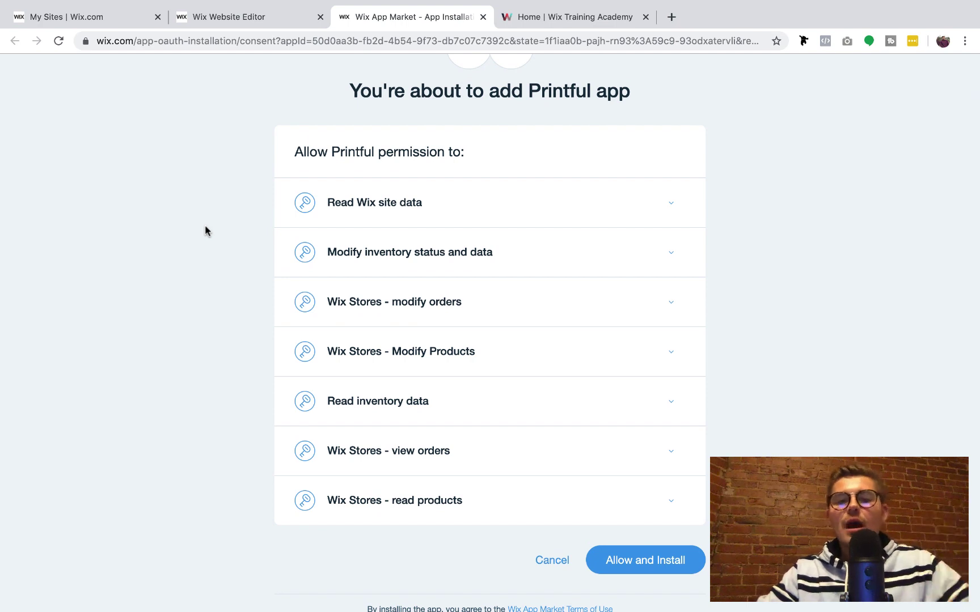
pyautogui.scroll(-1, 205, 230)
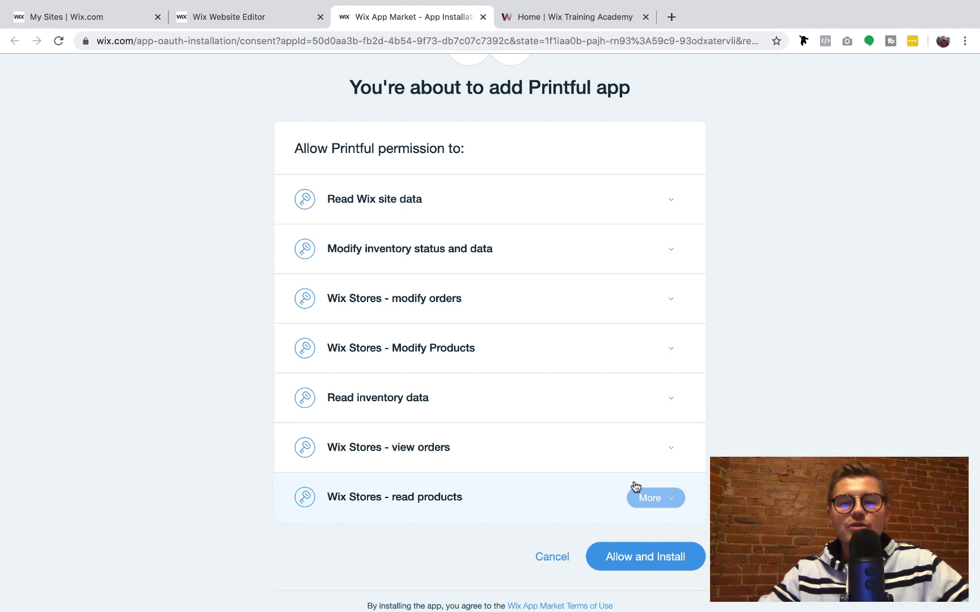
pyautogui.click(653, 559)
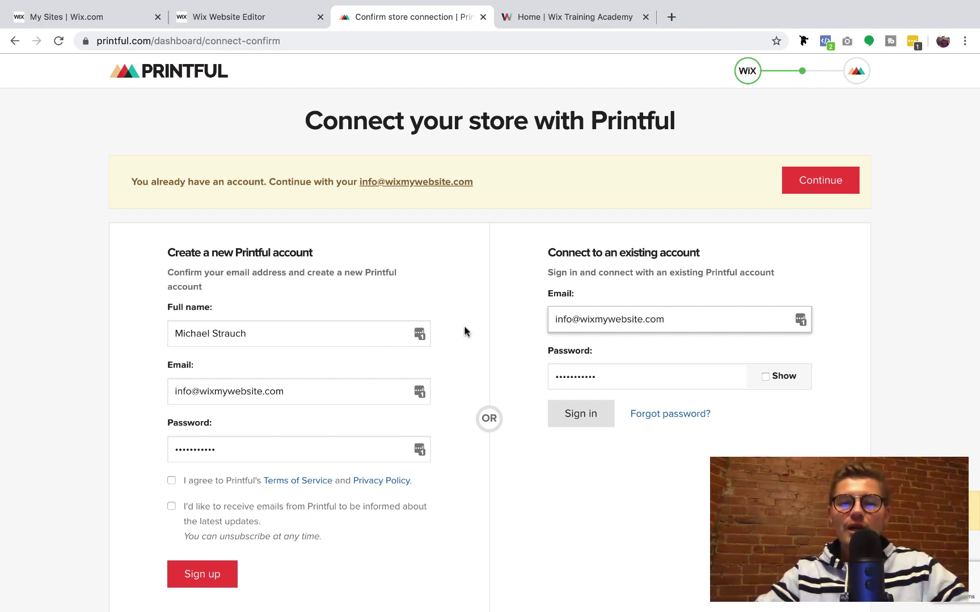
# Sign in to the existing Printful account with the prefilled credentials.
pyautogui.click(571, 421)
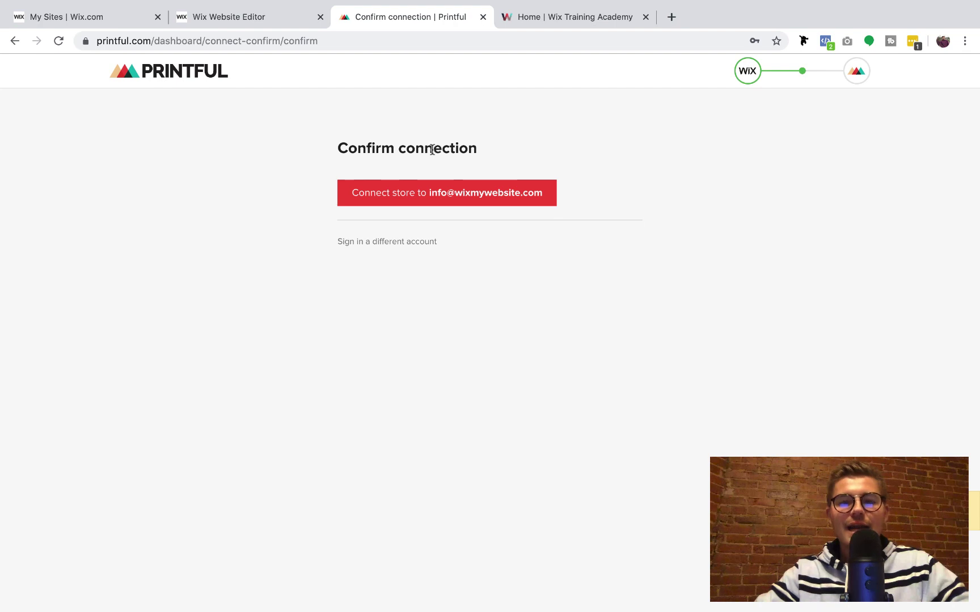
# Connect the Wix store to Printful, review the five imported products, and return to the Wix editor.
pyautogui.click(465, 201)
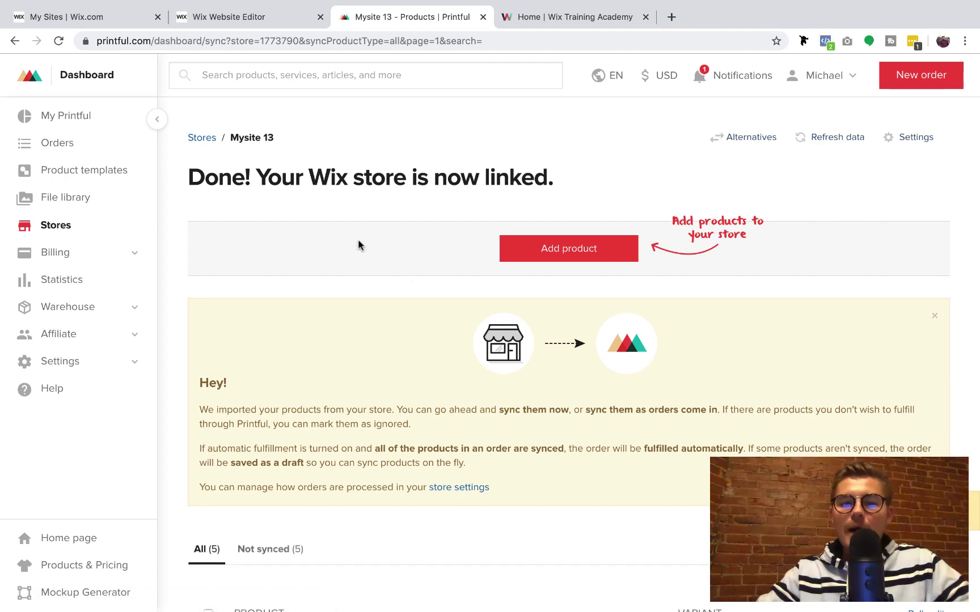
pyautogui.scroll(-5, 339, 402)
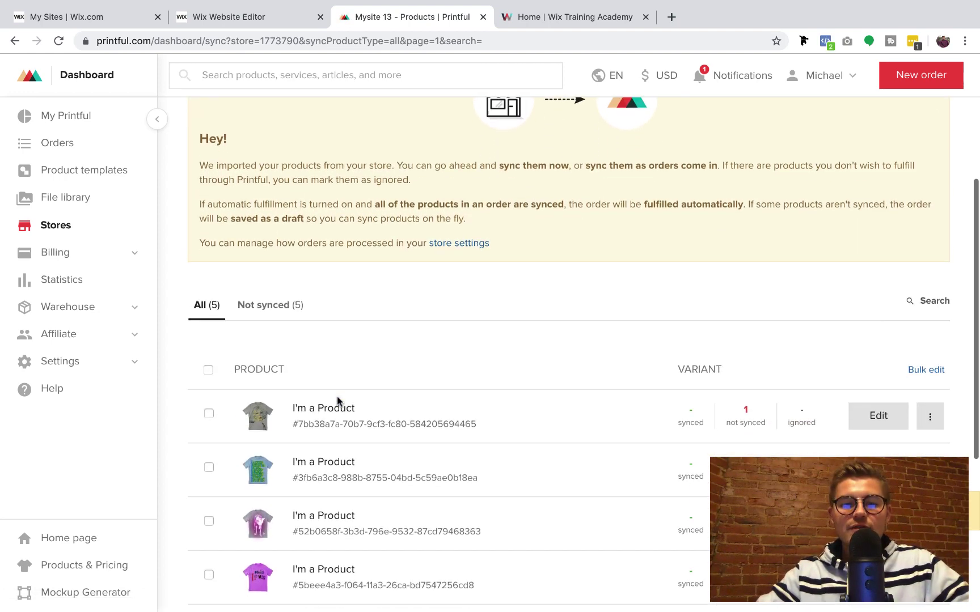
pyautogui.scroll(-3, 339, 402)
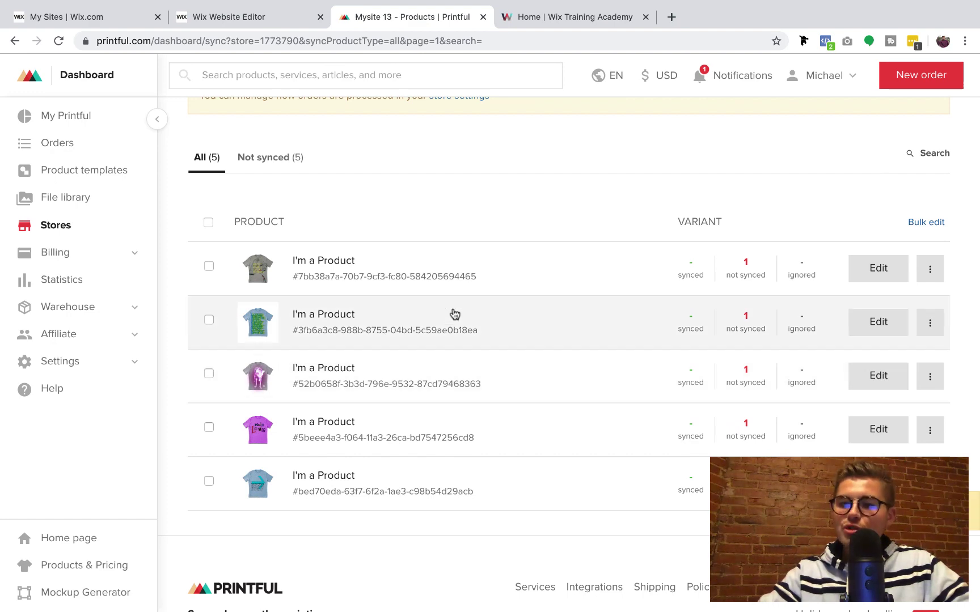
pyautogui.click(256, 16)
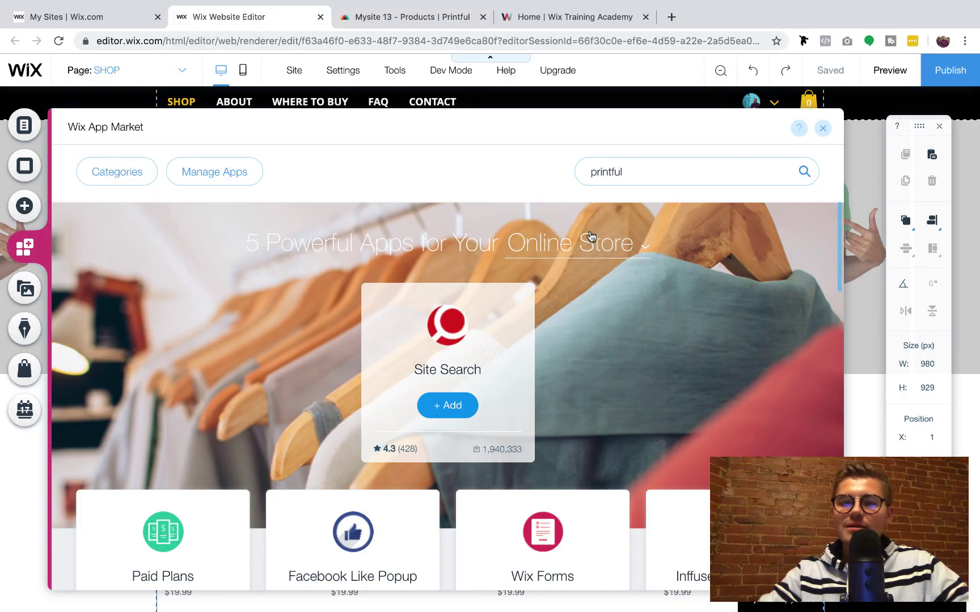
# Close the Wix App Market and go back to Printful's five imported products.
pyautogui.click(823, 128)
pyautogui.scroll(-3, 352, 441)
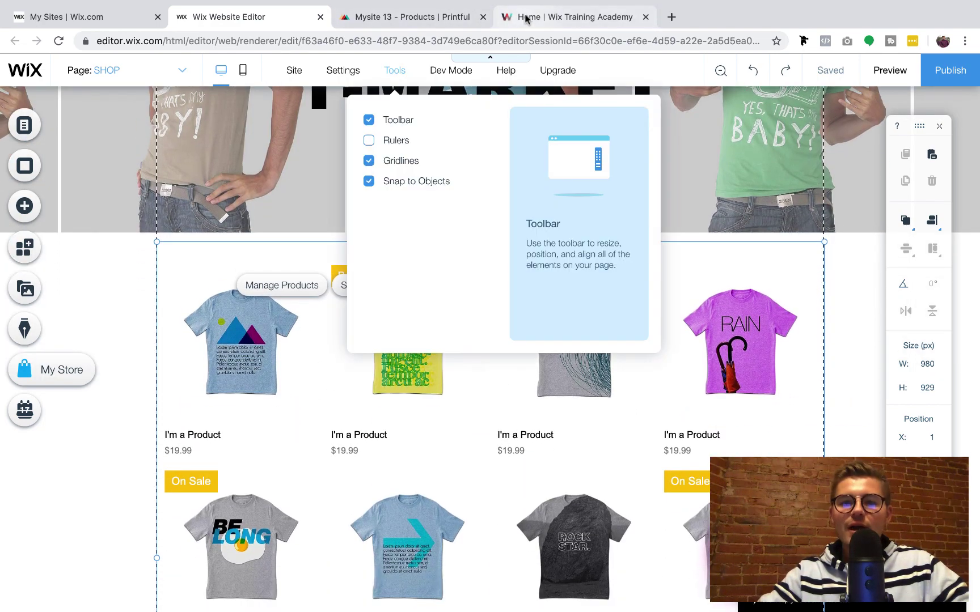
pyautogui.click(393, 23)
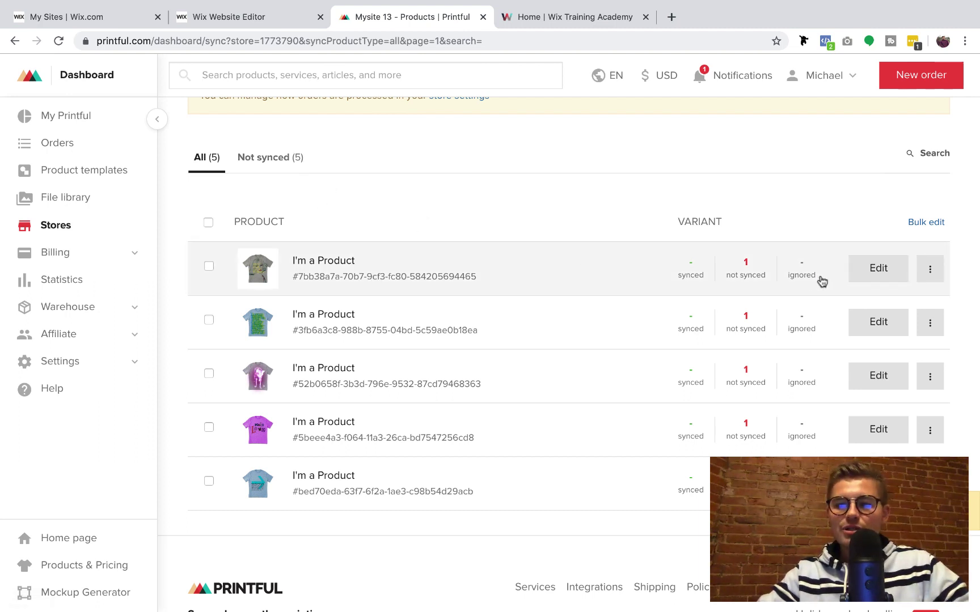
# Tick all five imported products, then clear the selection.
pyautogui.click(209, 266)
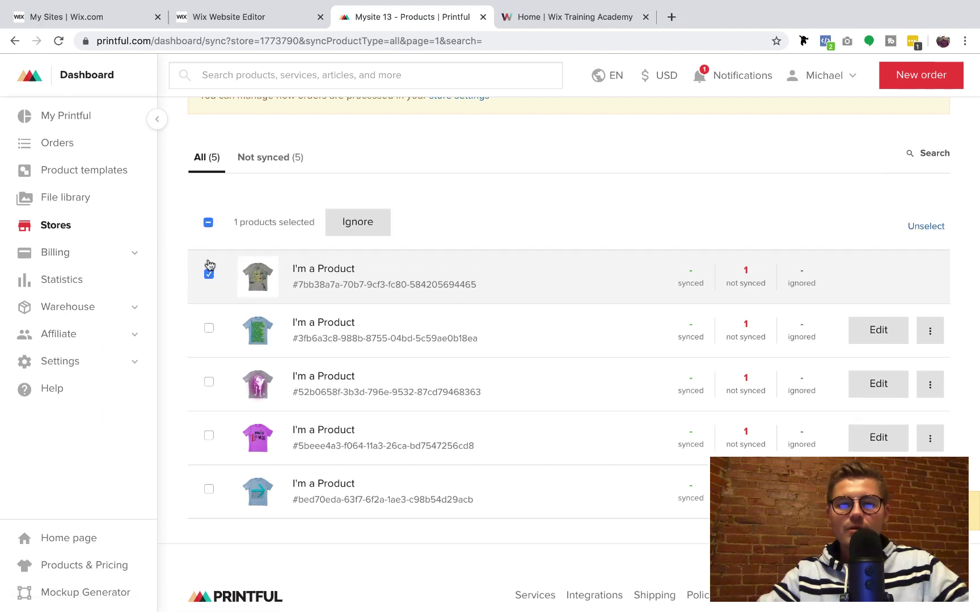
pyautogui.click(208, 327)
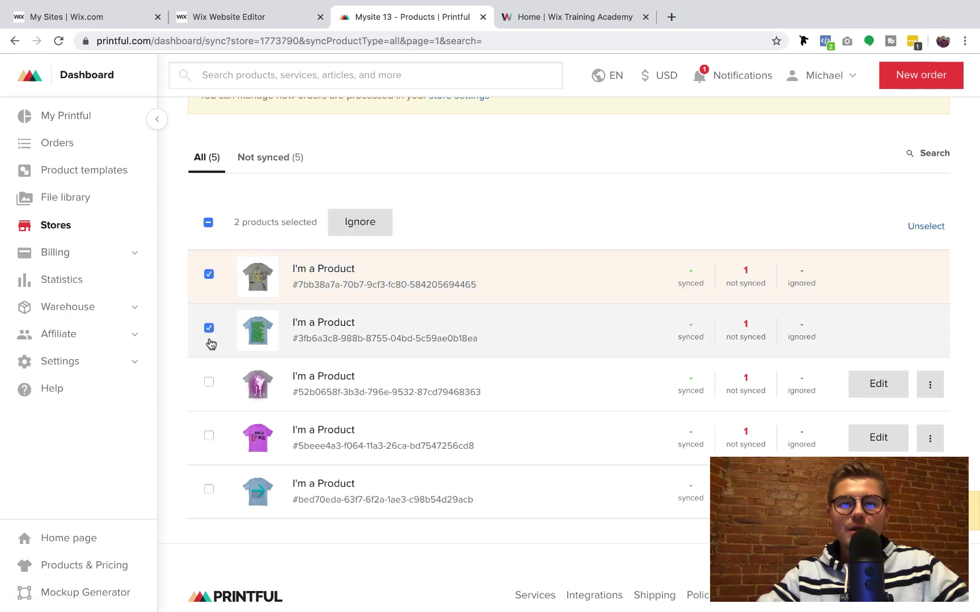
pyautogui.click(209, 381)
pyautogui.click(210, 435)
pyautogui.click(210, 489)
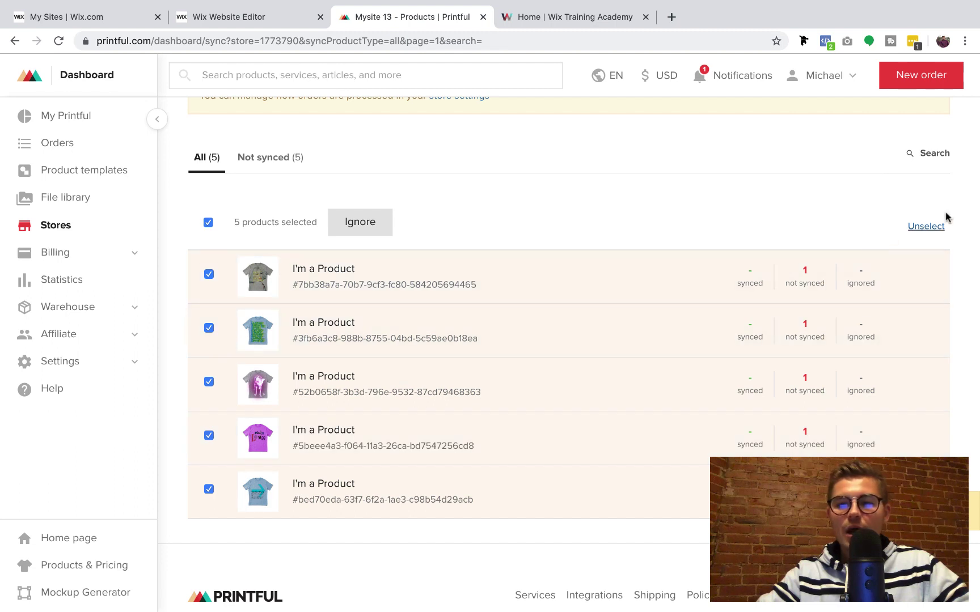
pyautogui.click(926, 226)
# Edit the first 'I'm a Product' item to reach its variant's product picker.
pyautogui.click(930, 270)
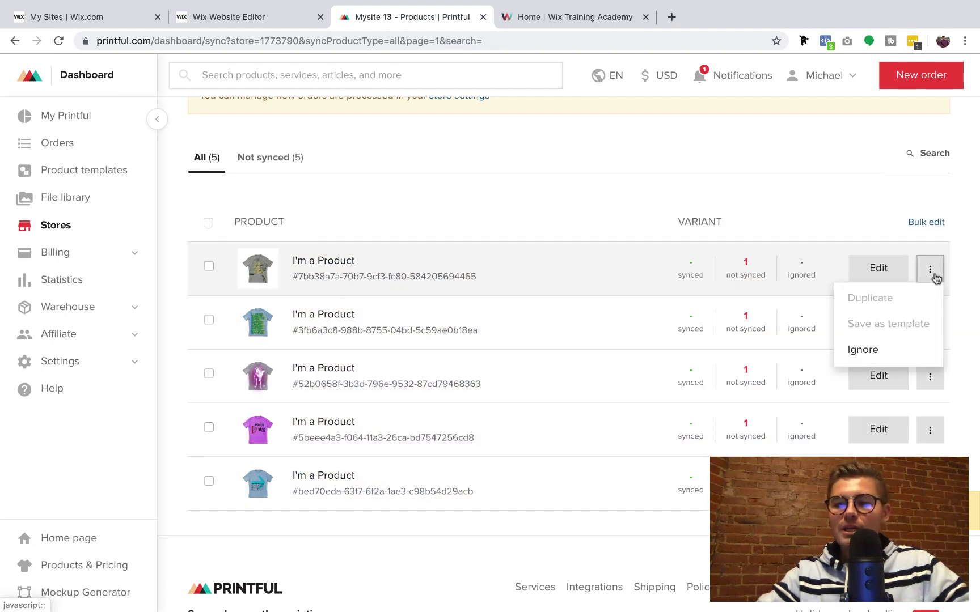
pyautogui.click(882, 275)
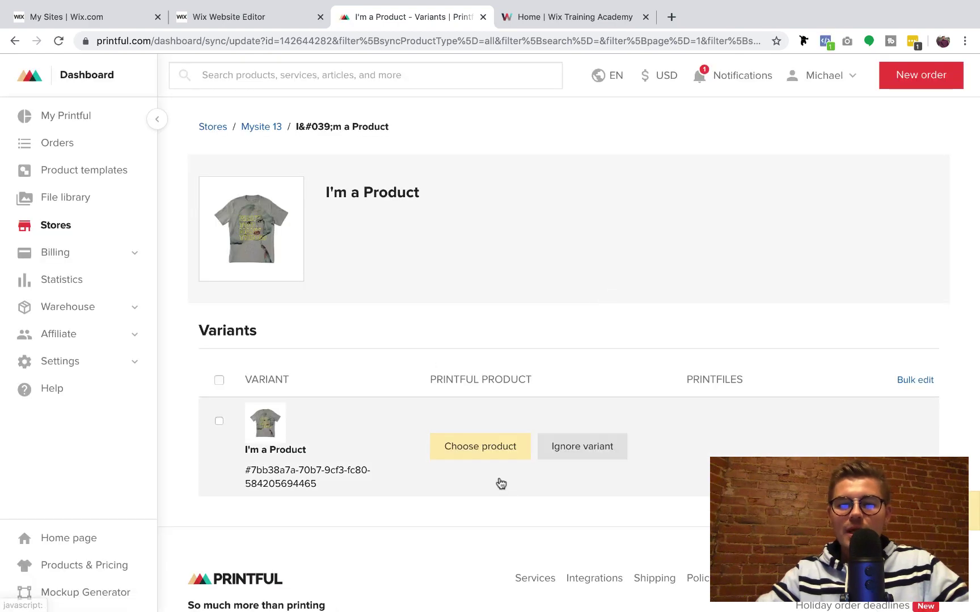
pyautogui.scroll(-2, 439, 455)
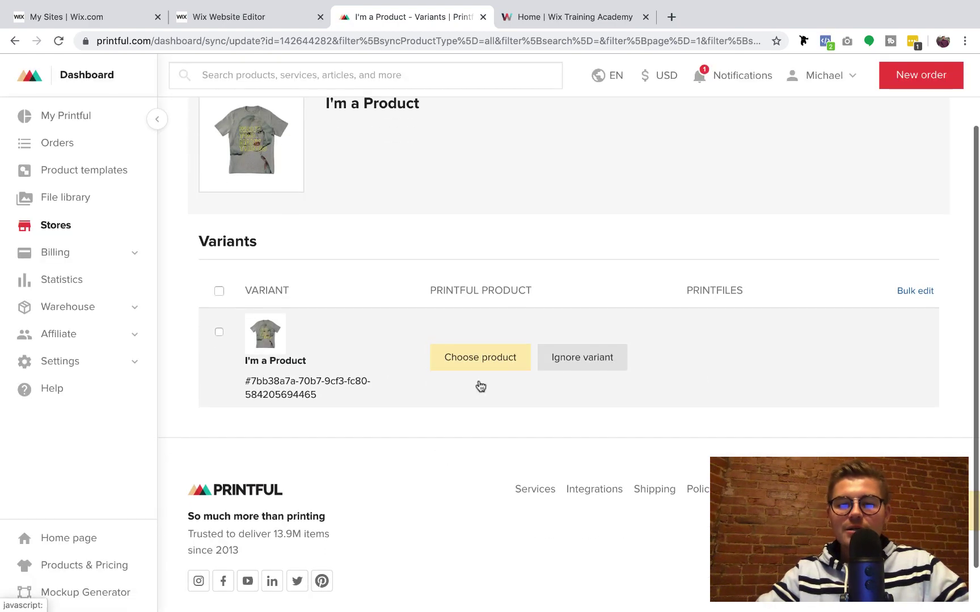
# Browse Printful products for the variant, look at already synced items, and close the chooser.
pyautogui.click(479, 357)
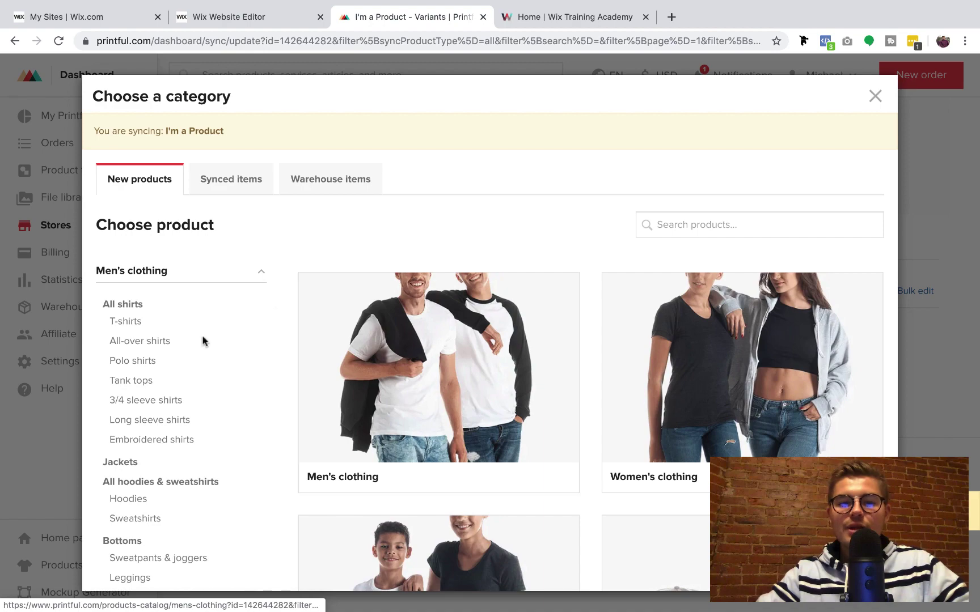
pyautogui.scroll(-1, 171, 372)
pyautogui.scroll(-5, 171, 371)
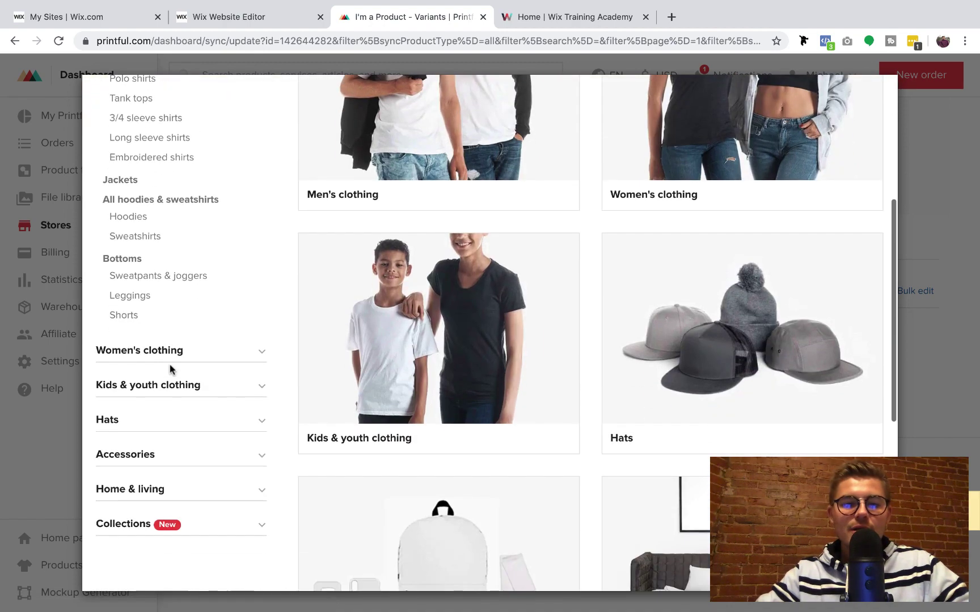
pyautogui.scroll(6, 158, 291)
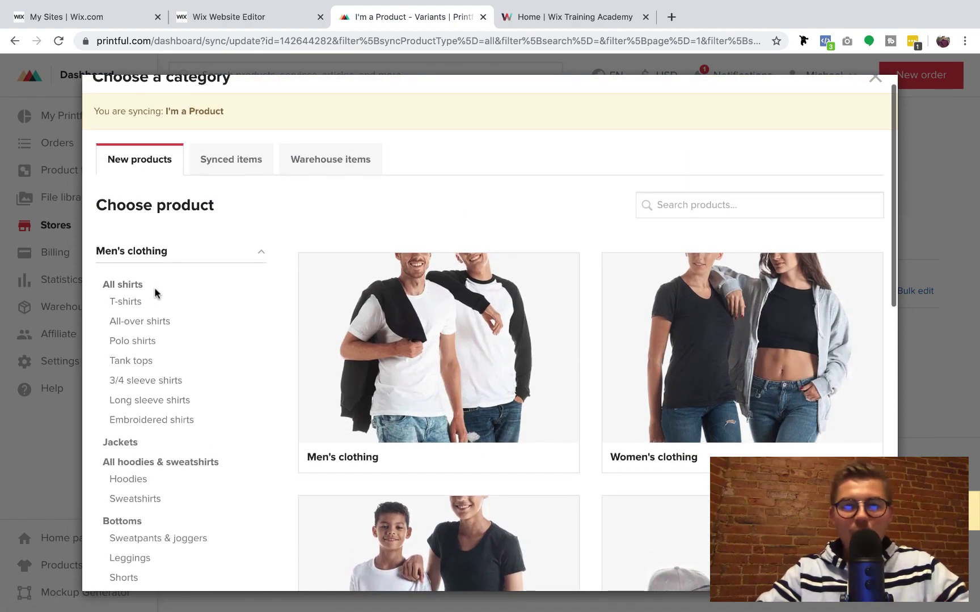
pyautogui.click(226, 166)
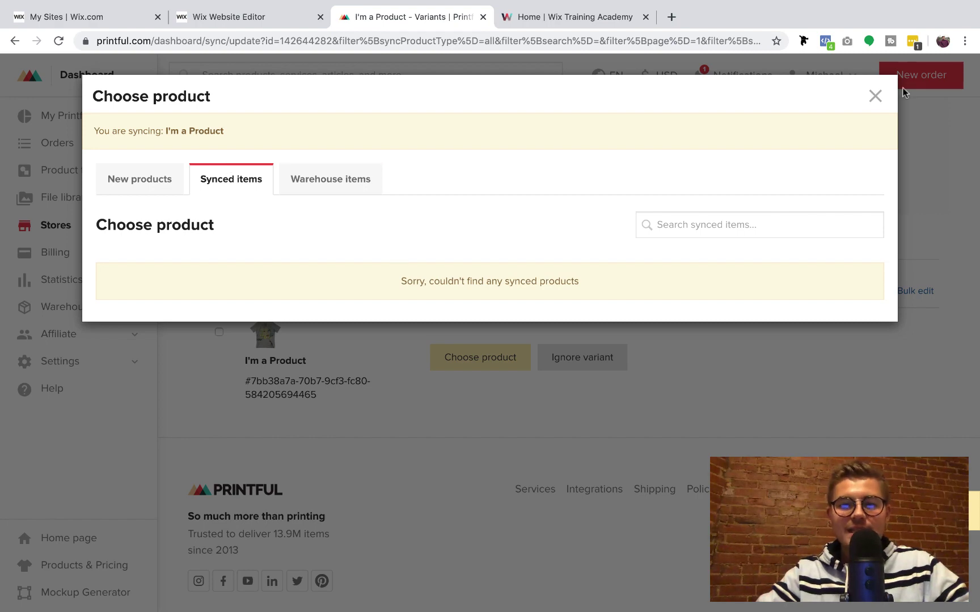
pyautogui.click(875, 96)
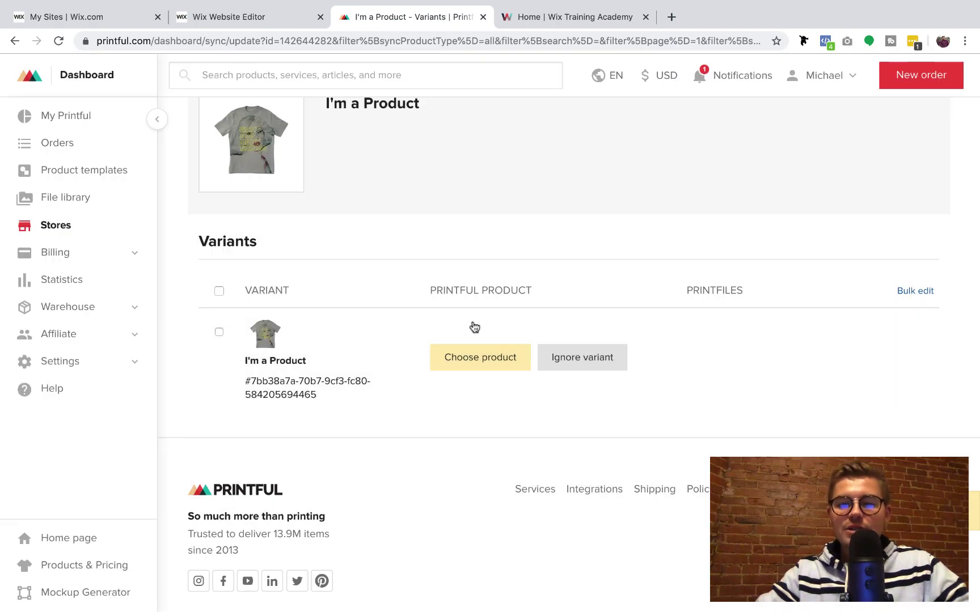
# From Mysite 13, preview adding the Men's Bella + Canvas 3001 T-shirt, then close the wizard.
pyautogui.scroll(2, 474, 254)
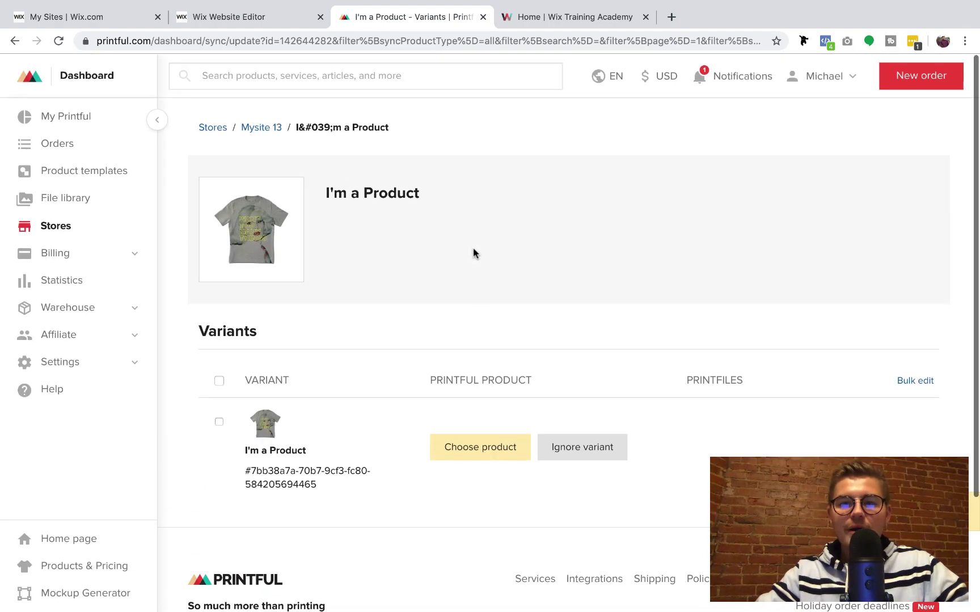
pyautogui.click(263, 128)
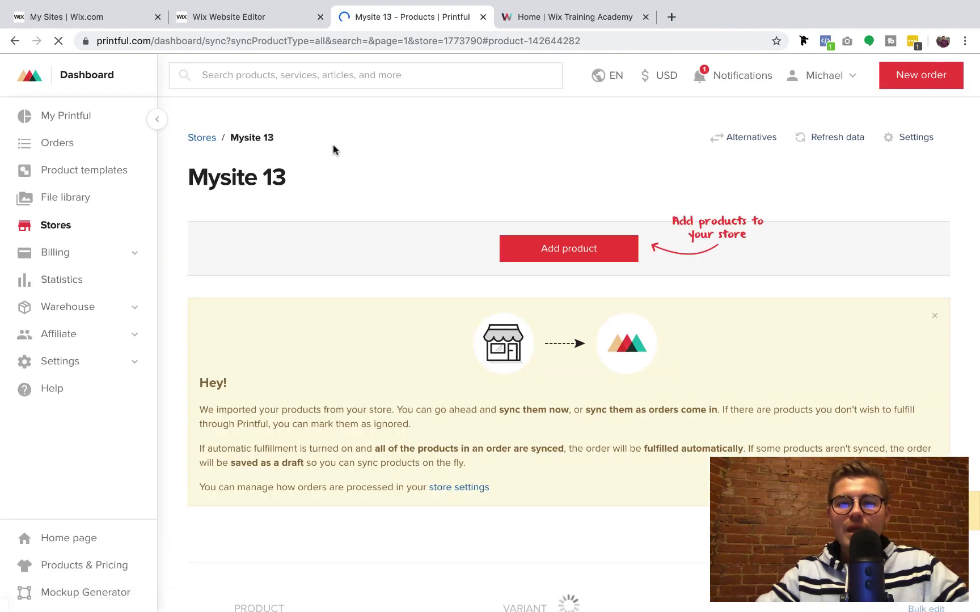
pyautogui.click(591, 250)
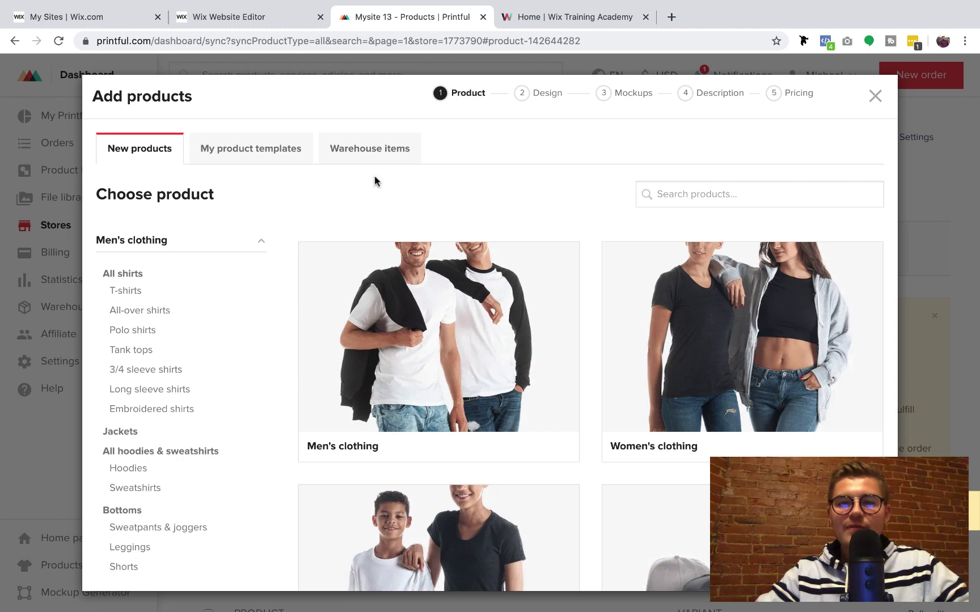
pyautogui.click(133, 293)
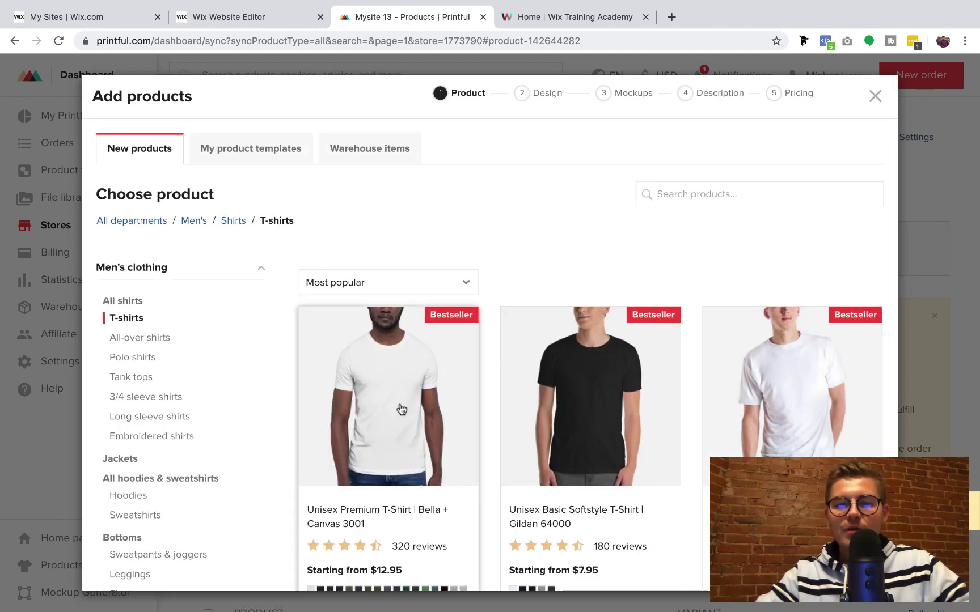
pyautogui.click(399, 405)
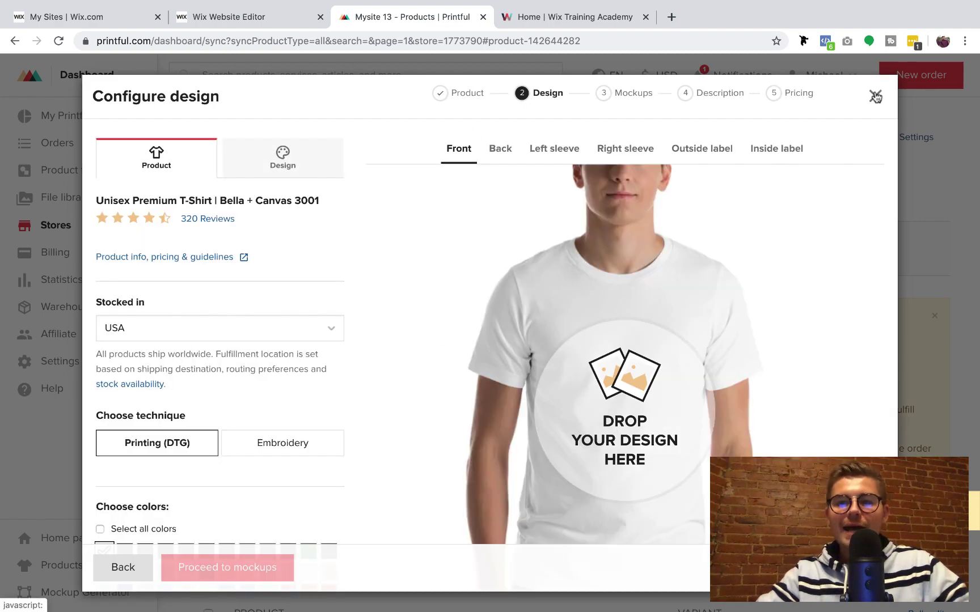
pyautogui.click(875, 99)
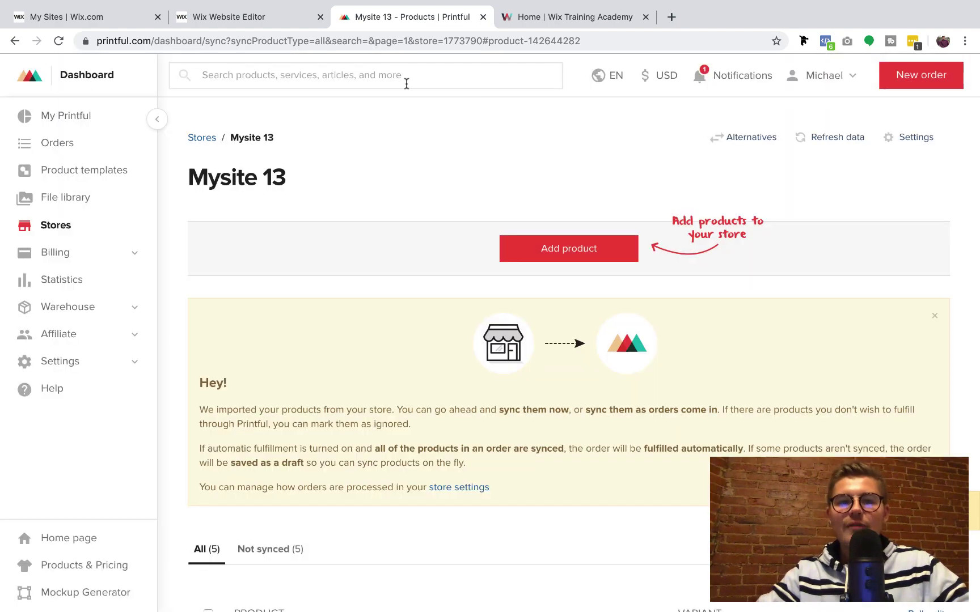
# Browse the store gallery's Layout, Settings, Design and Manage tabs, then open the Mysite 13 dashboard.
pyautogui.click(234, 25)
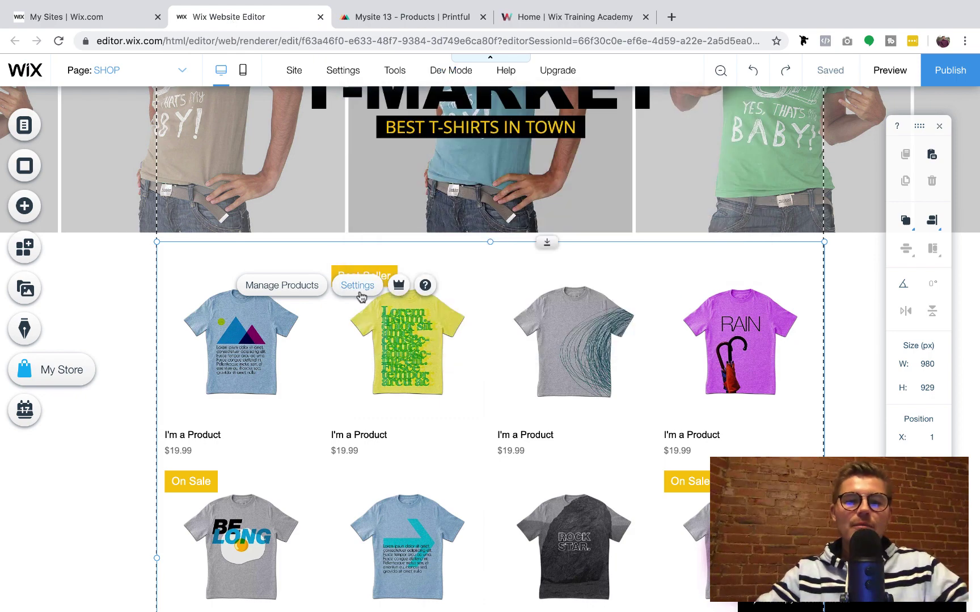
pyautogui.click(358, 286)
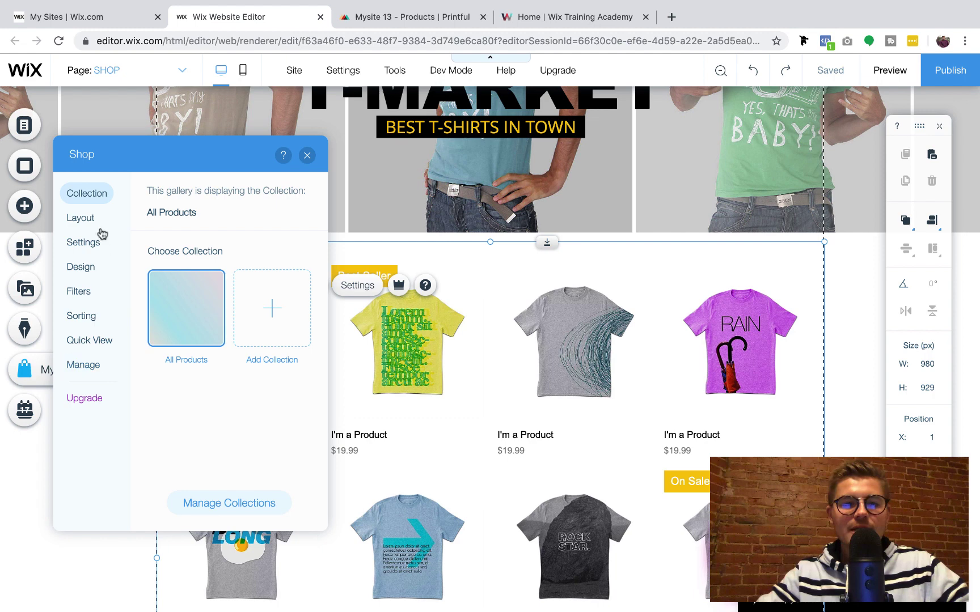
pyautogui.click(90, 220)
pyautogui.click(83, 242)
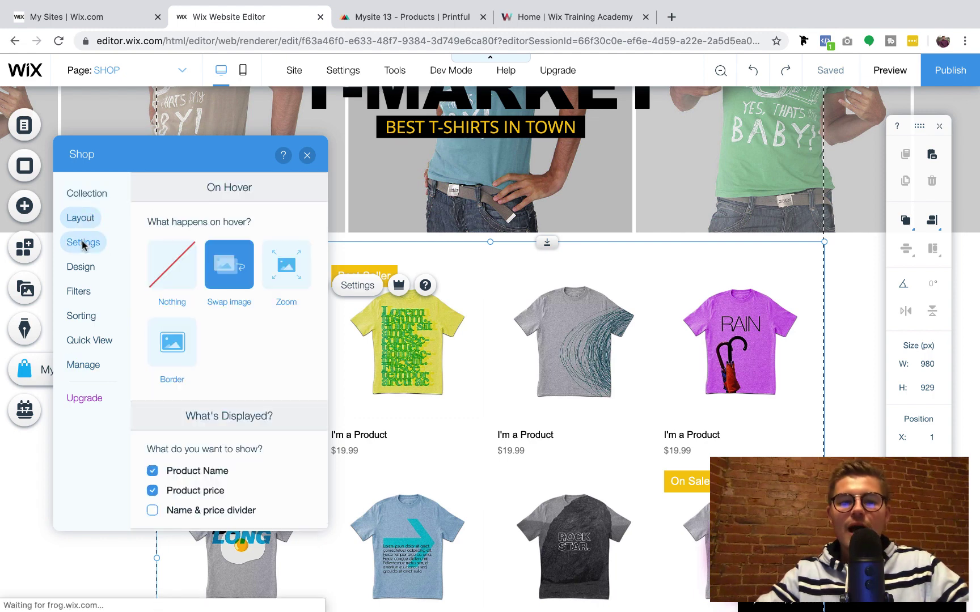
pyautogui.scroll(-2, 150, 334)
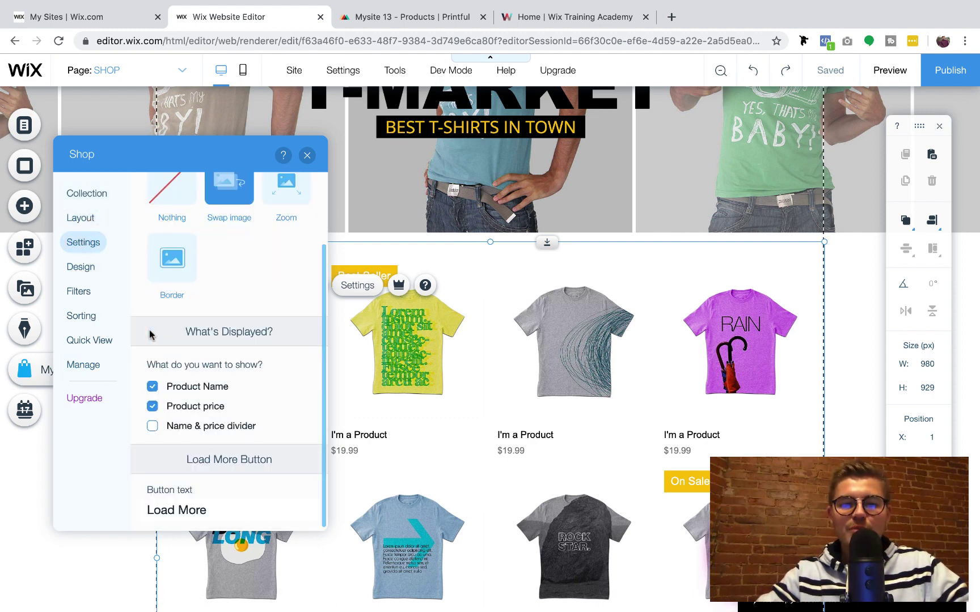
pyautogui.click(86, 274)
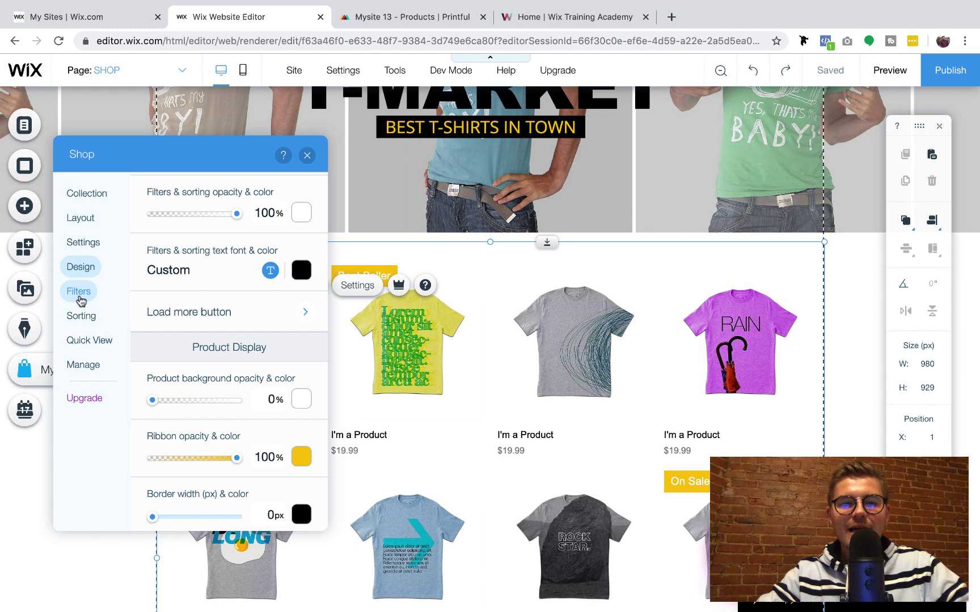
pyautogui.click(85, 366)
pyautogui.click(243, 362)
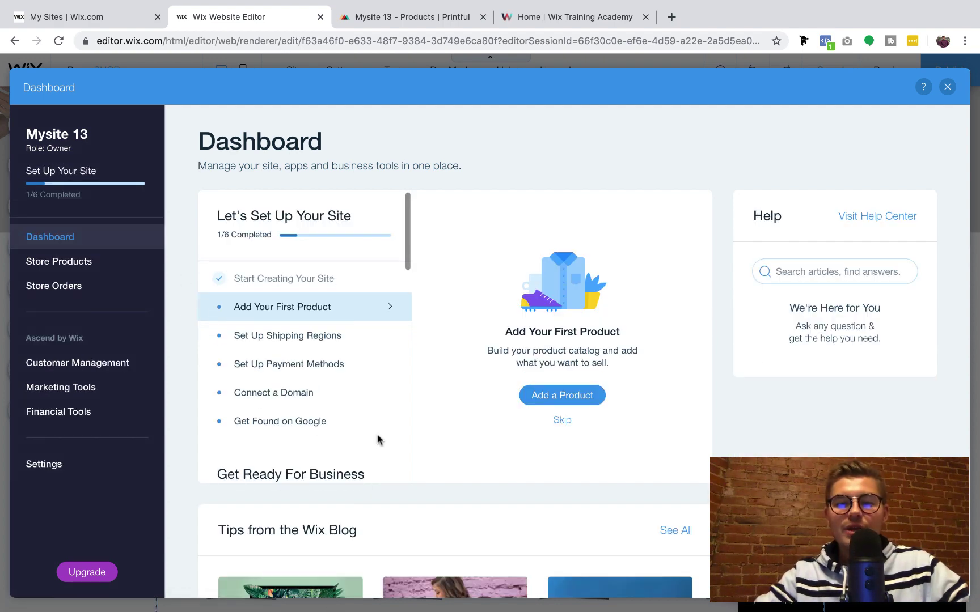
# Open Store Products and view the first 'I'm a Product' item's $19.99, SKU 0001 details.
pyautogui.scroll(-2, 378, 440)
pyautogui.scroll(-3, 196, 434)
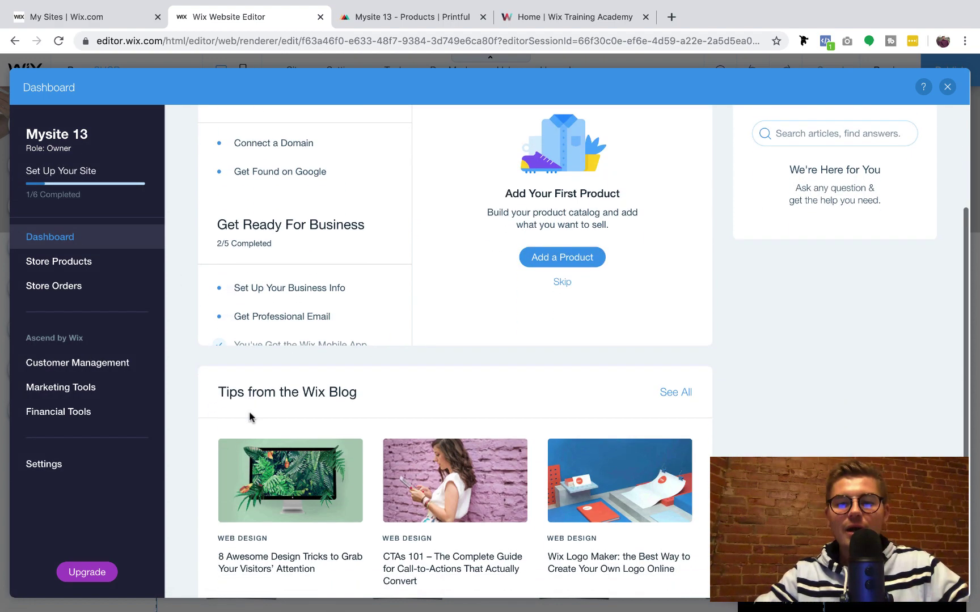
pyautogui.scroll(3, 250, 415)
pyautogui.scroll(-2, 281, 353)
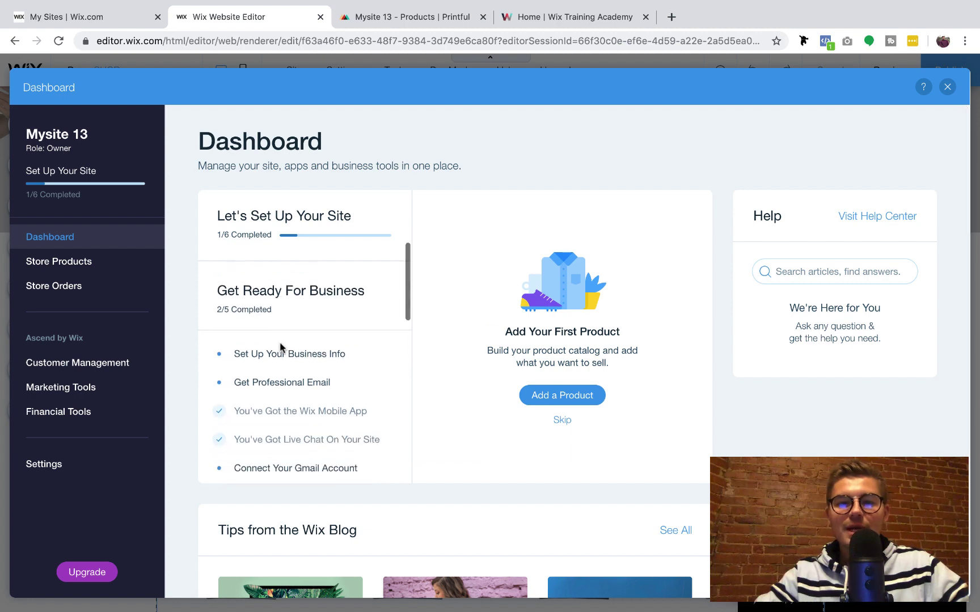
pyautogui.click(84, 263)
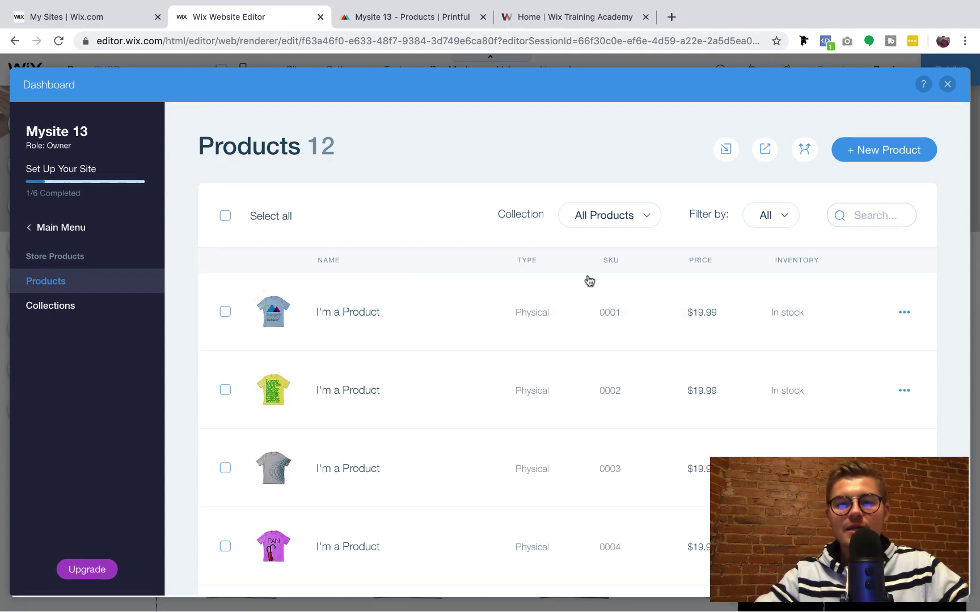
pyautogui.click(581, 330)
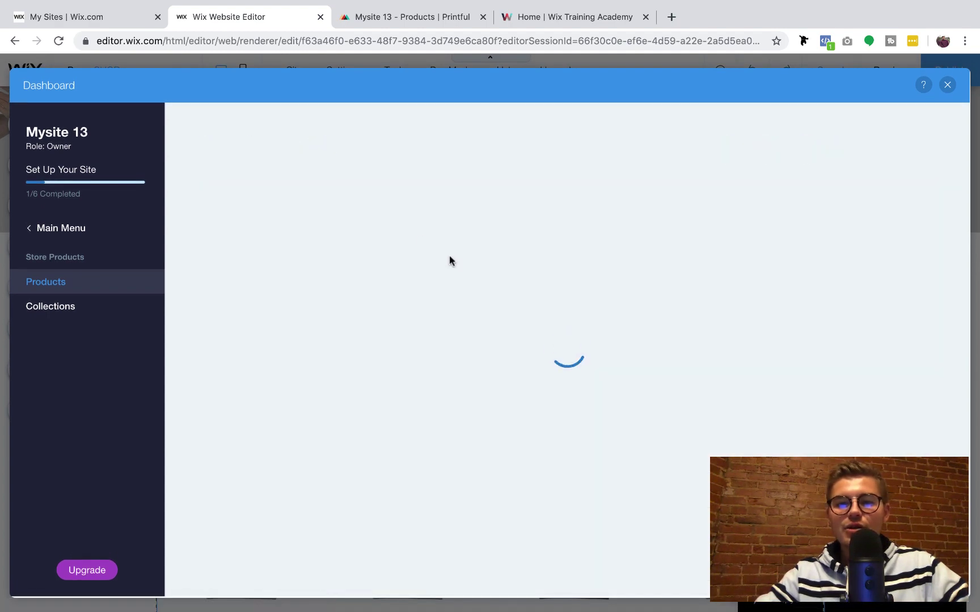
pyautogui.scroll(-5, 598, 455)
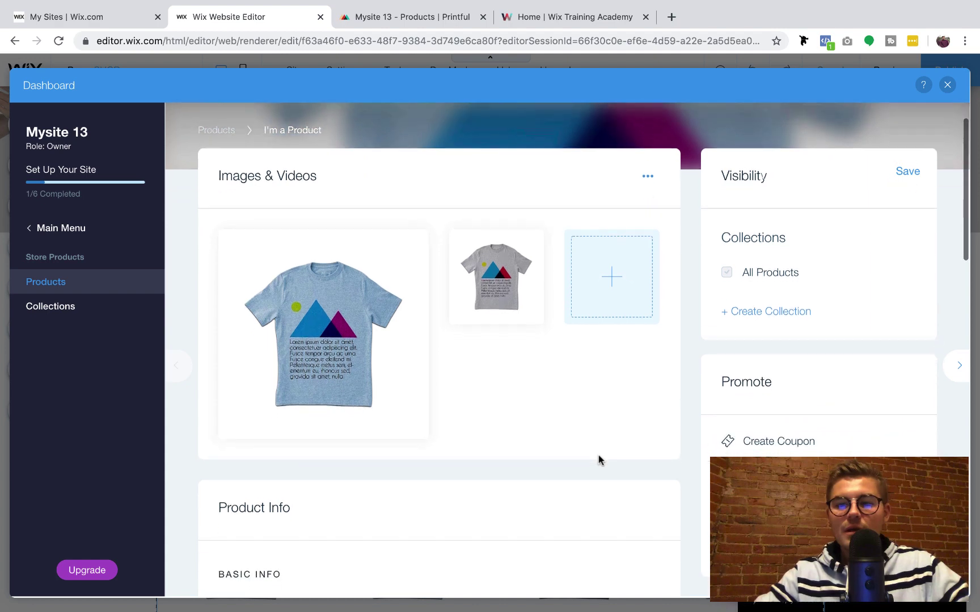
pyautogui.scroll(-7, 599, 456)
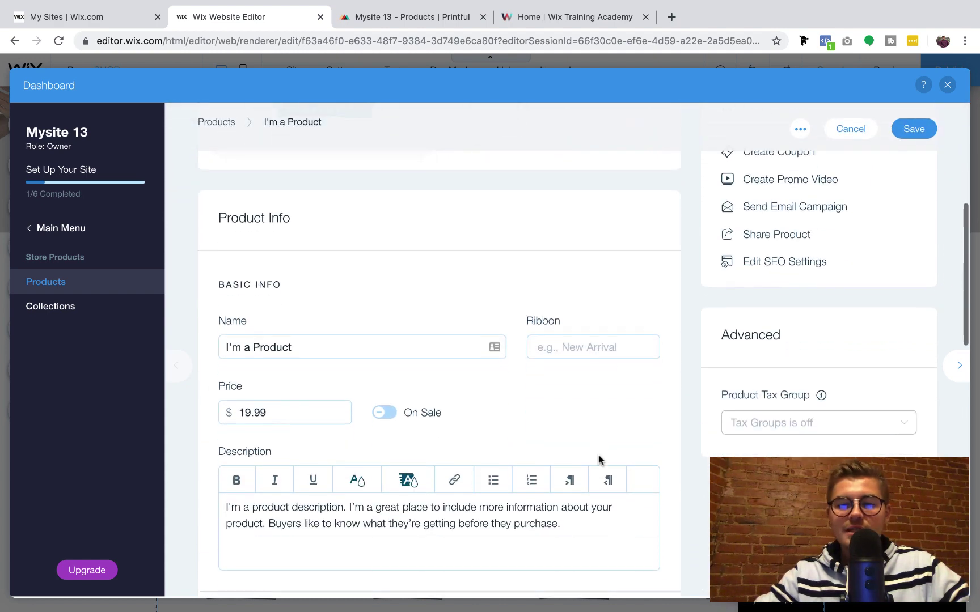
pyautogui.scroll(-6, 599, 460)
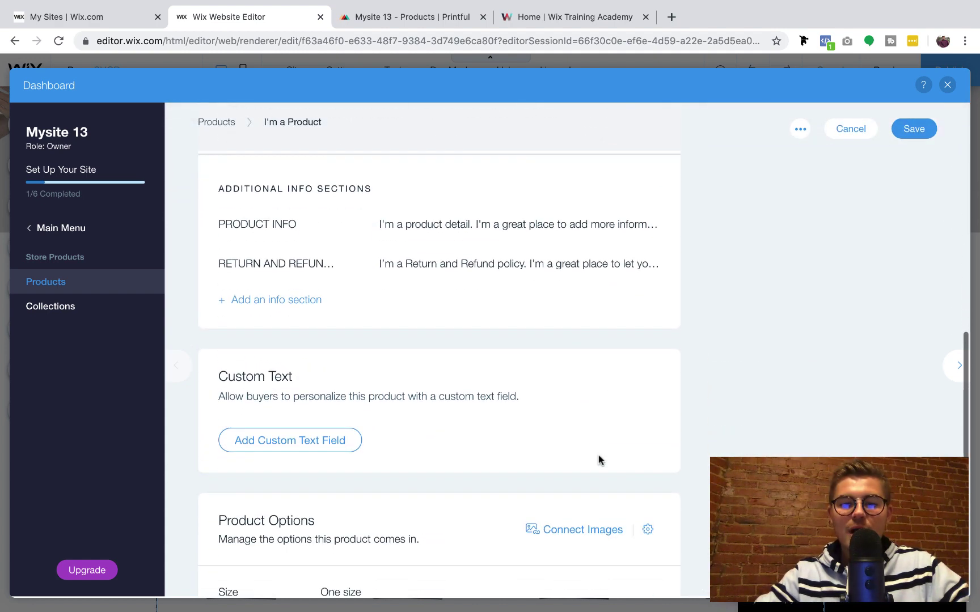
pyautogui.scroll(-3, 598, 460)
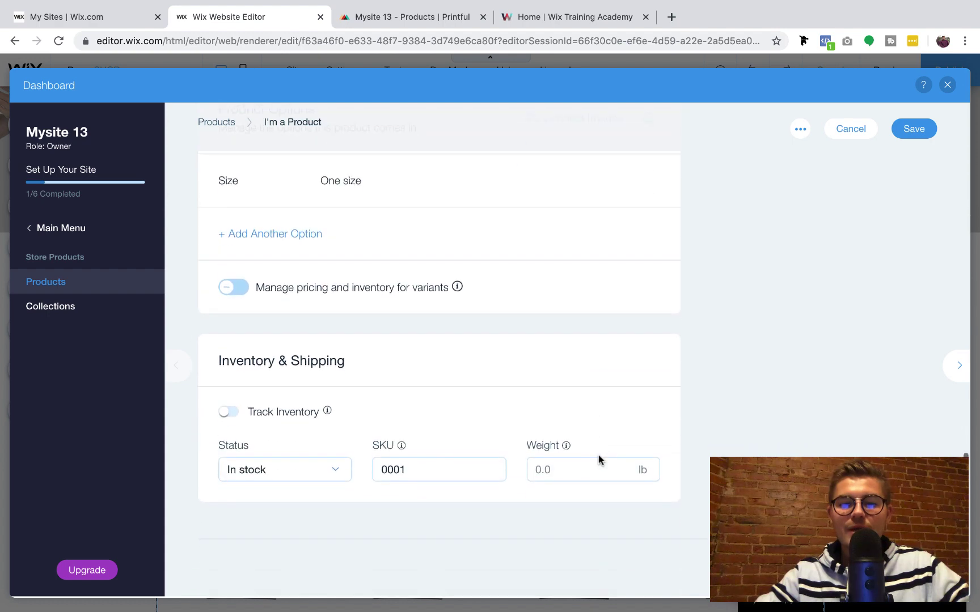
pyautogui.scroll(20, 700, 463)
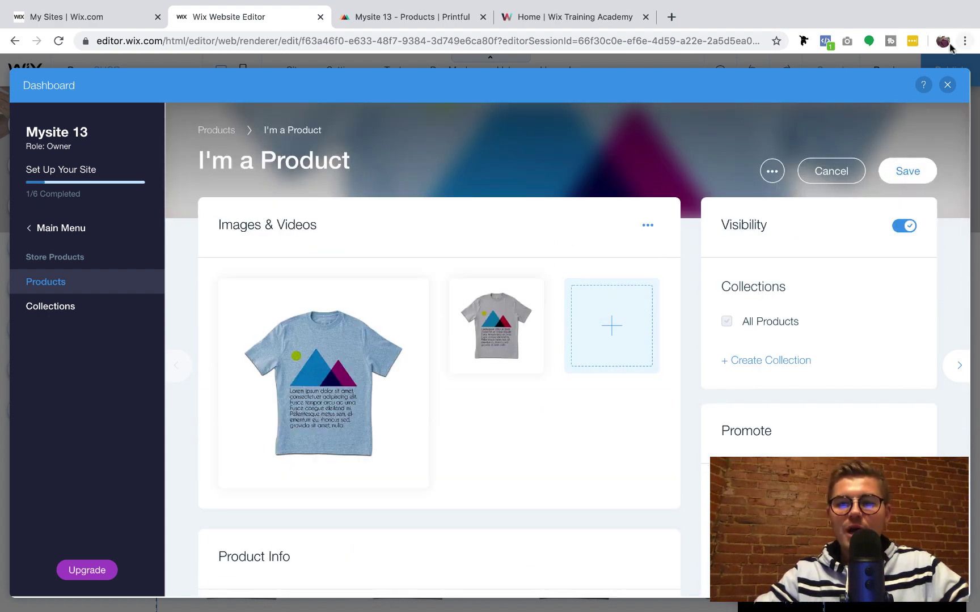
# Close the Wix dashboard and, in Printful, open and close the Add product catalog.
pyautogui.click(947, 86)
pyautogui.click(383, 16)
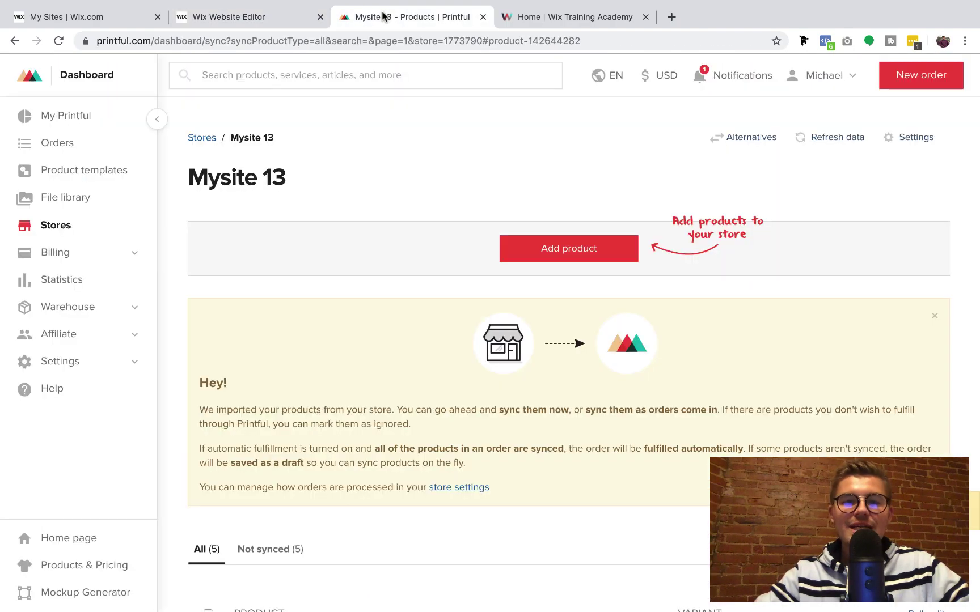
pyautogui.click(568, 250)
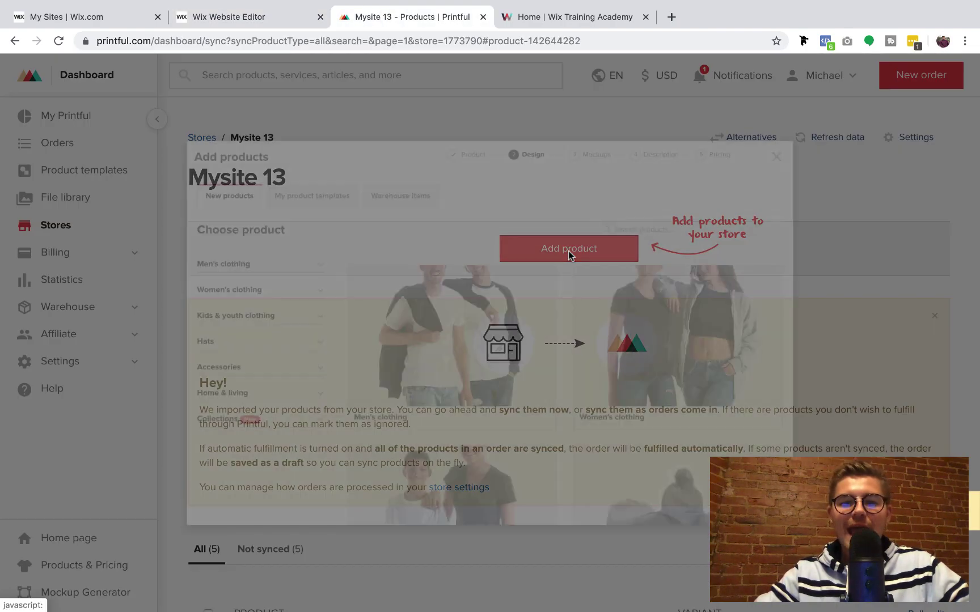
pyautogui.click(875, 98)
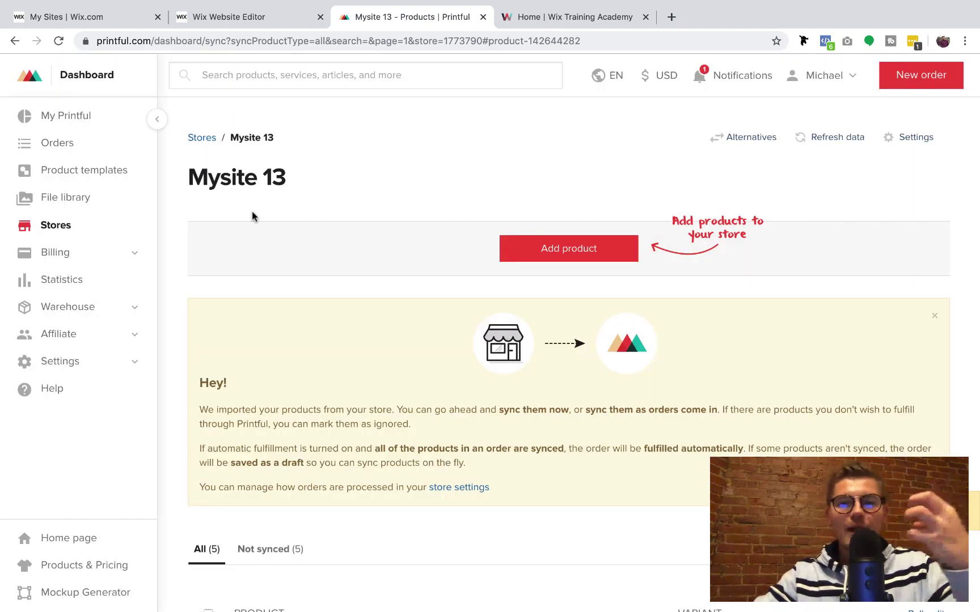
# Refresh the Mysite 13 store data from Wix and check the five listed products.
pyautogui.click(829, 141)
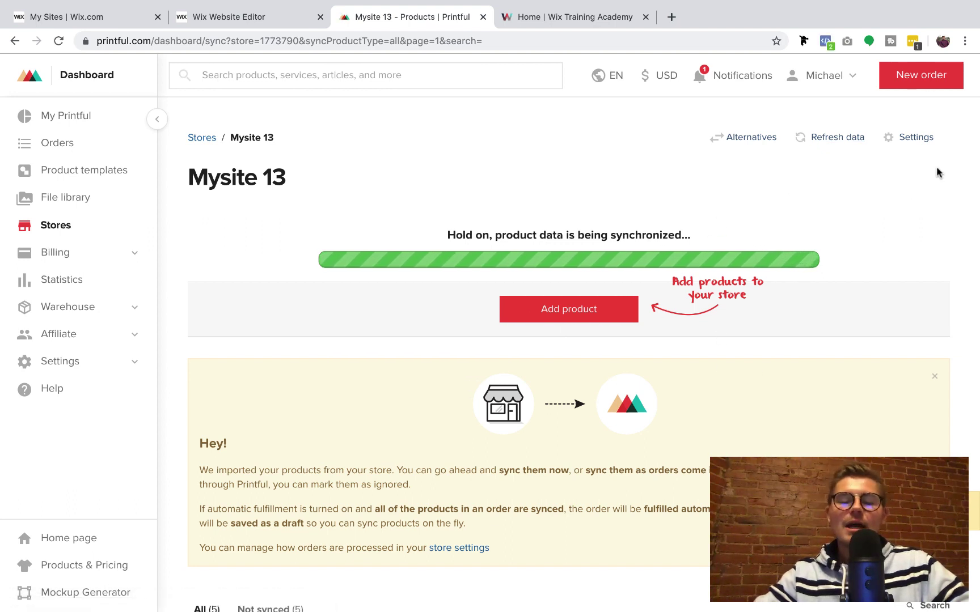
pyautogui.click(916, 139)
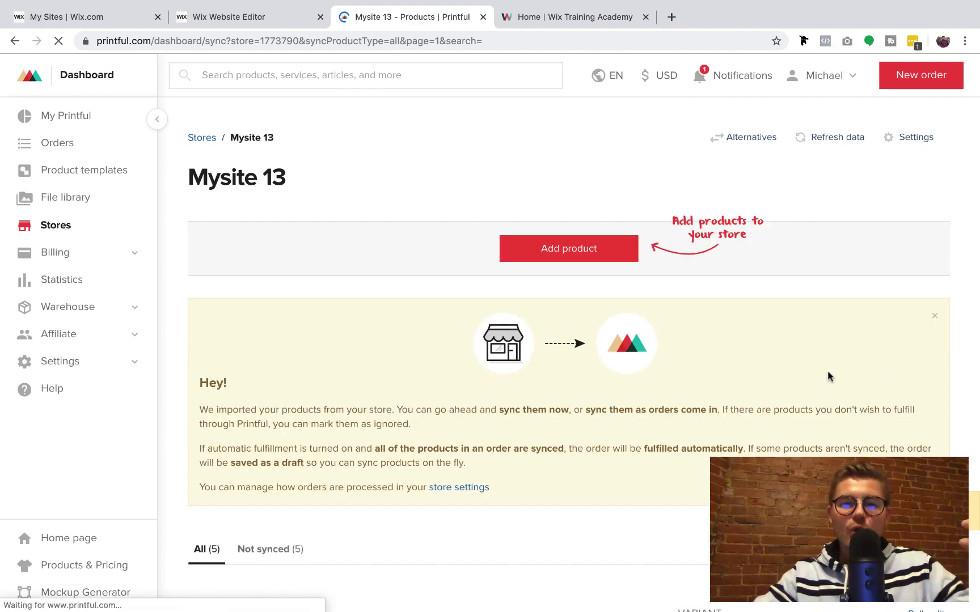
pyautogui.scroll(-2, 774, 349)
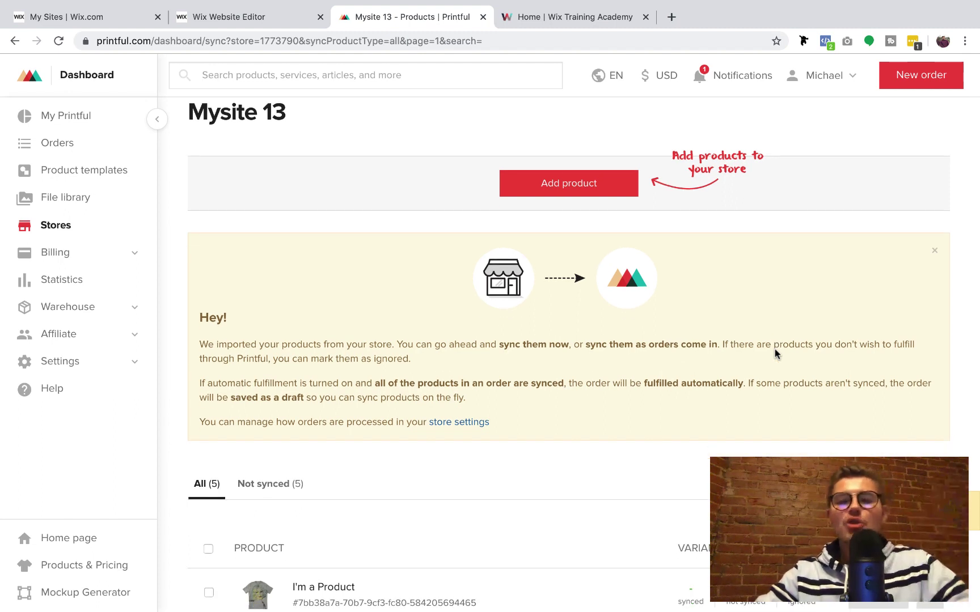
pyautogui.scroll(2, 339, 248)
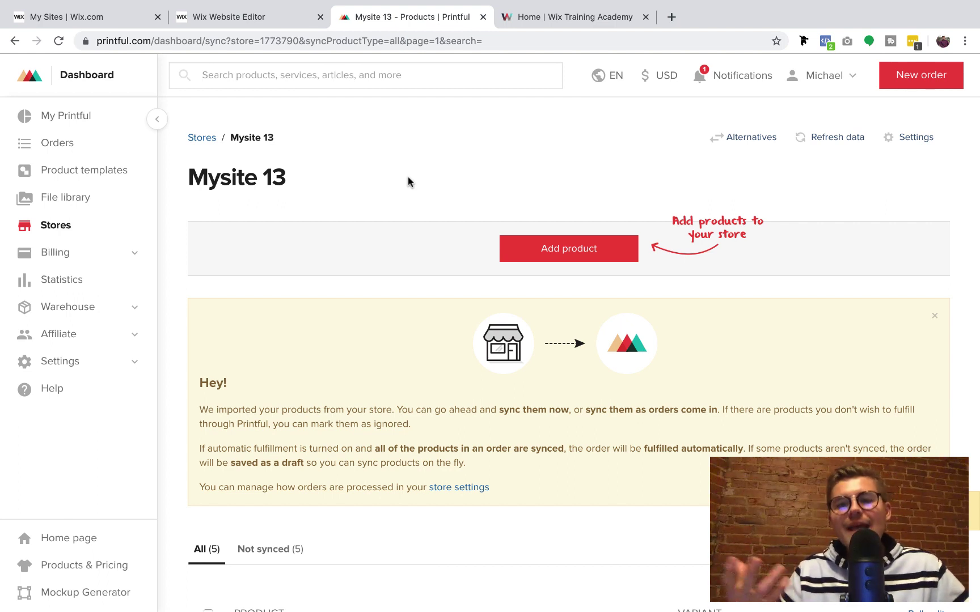
# Bring up the Wix Training Academy home page and scroll to its free training section.
pyautogui.click(538, 17)
pyautogui.scroll(-4, 399, 286)
pyautogui.scroll(-10, 398, 285)
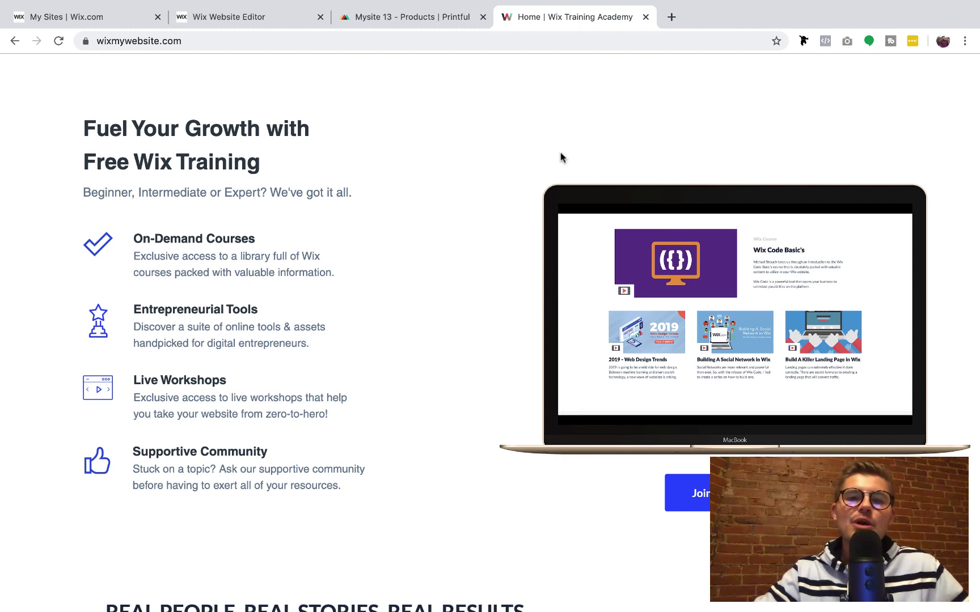
# Switch back to the 'Mysite 13 - Products | Printful' store page, showing five unsynced products.
pyautogui.click(399, 20)
pyautogui.moveTo(297, 3)
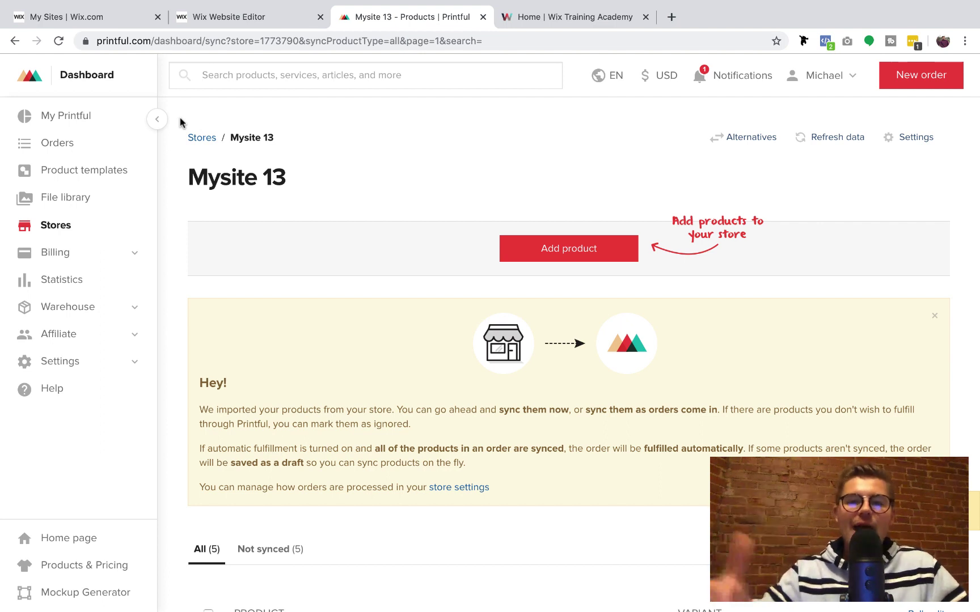
pyautogui.moveTo(129, 5)
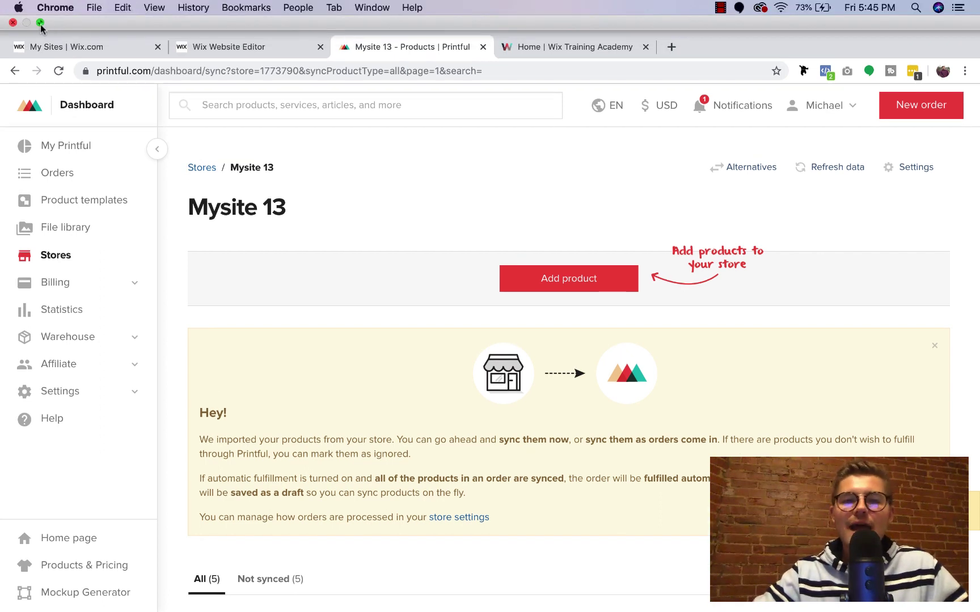